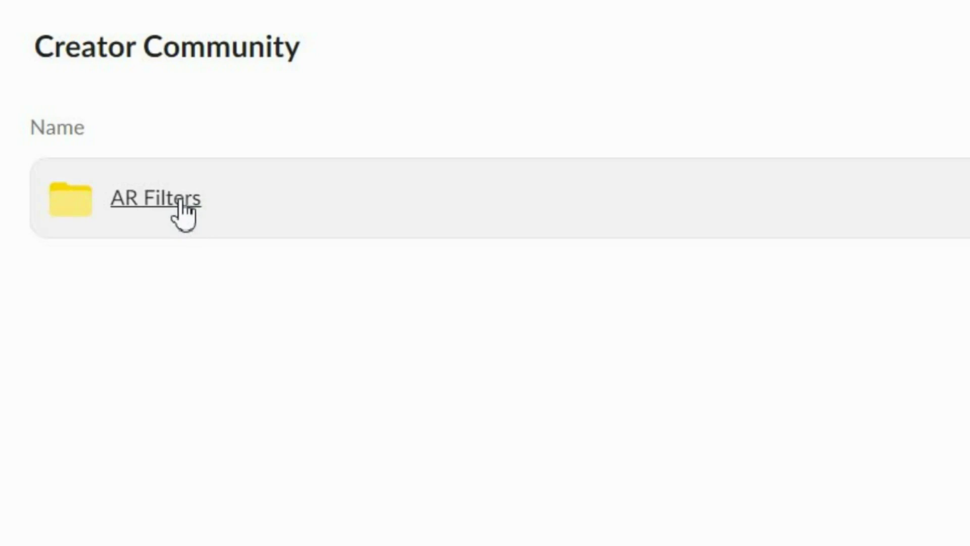
Step: Open CloneX_Base.lsproj from Snap Instructions and Scene > CloneX_Base in web storage
click(181, 201)
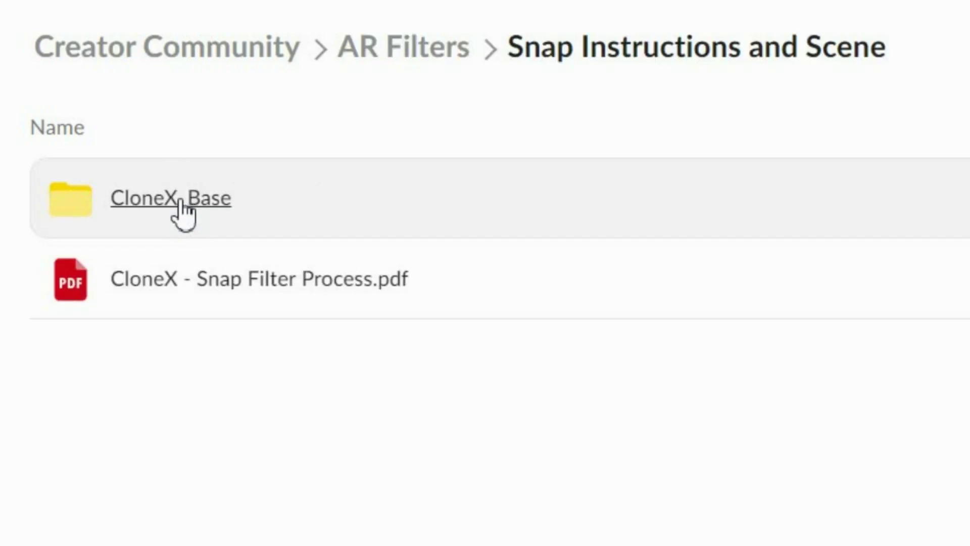
click(151, 201)
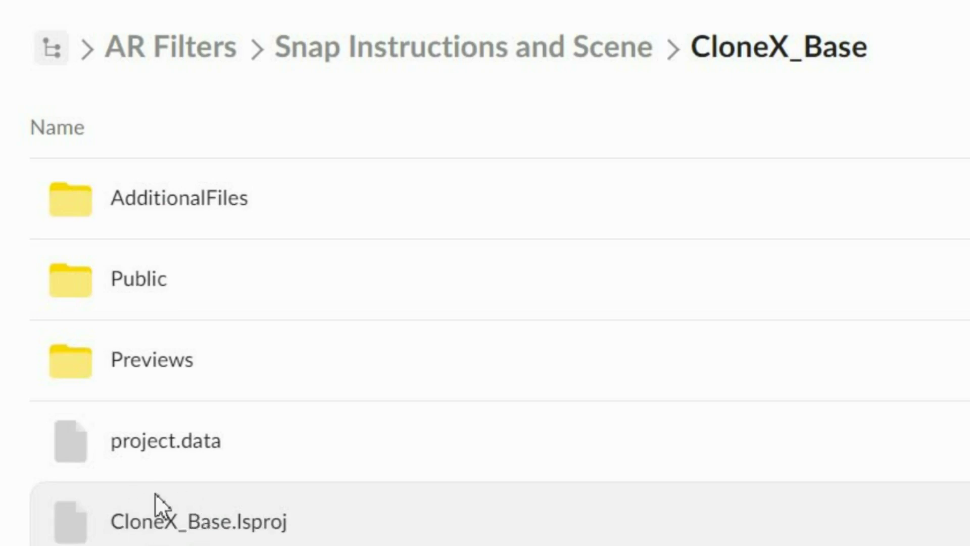
click(235, 520)
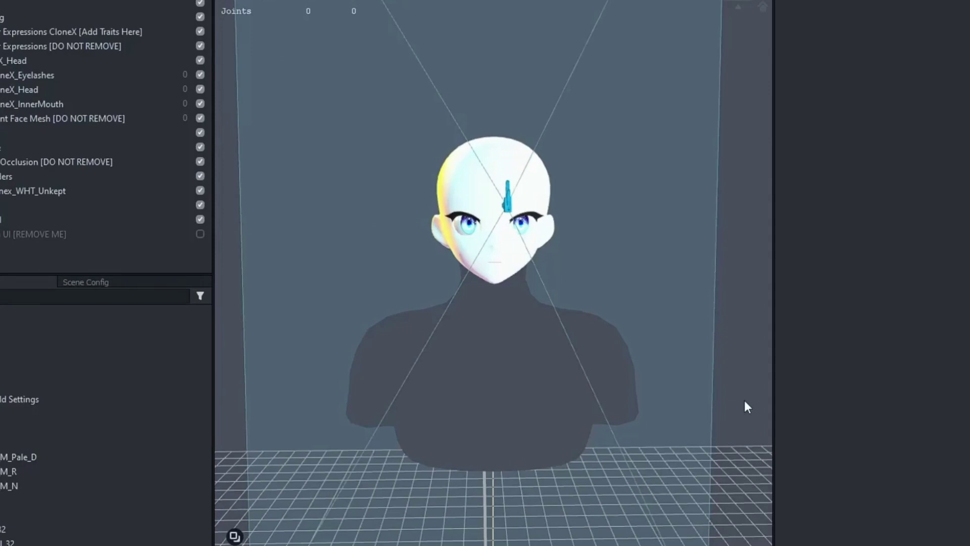
Step: Import m_brwn_d, m_brwn_n and m_brwn_r from the Textures folder into the Eyes folder
mouse_move(431, 538)
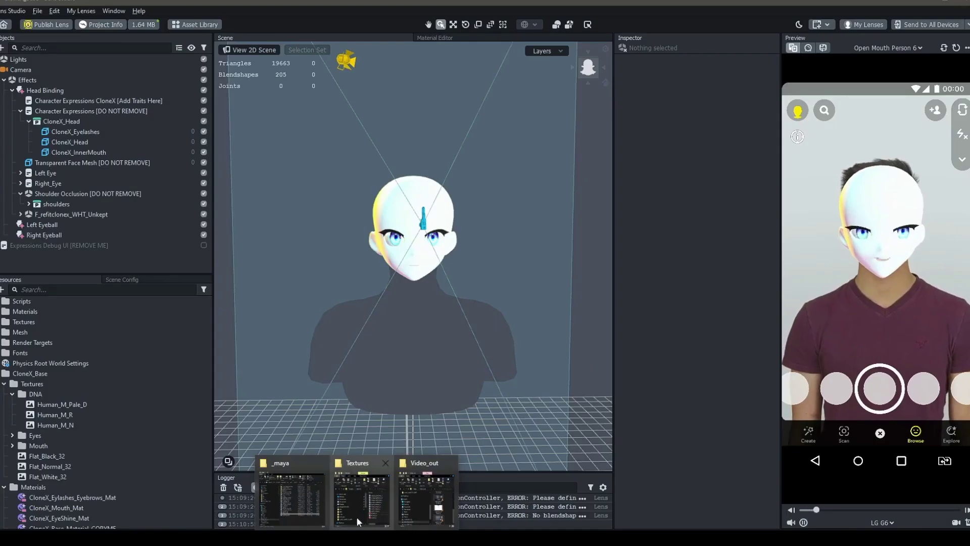
click(369, 465)
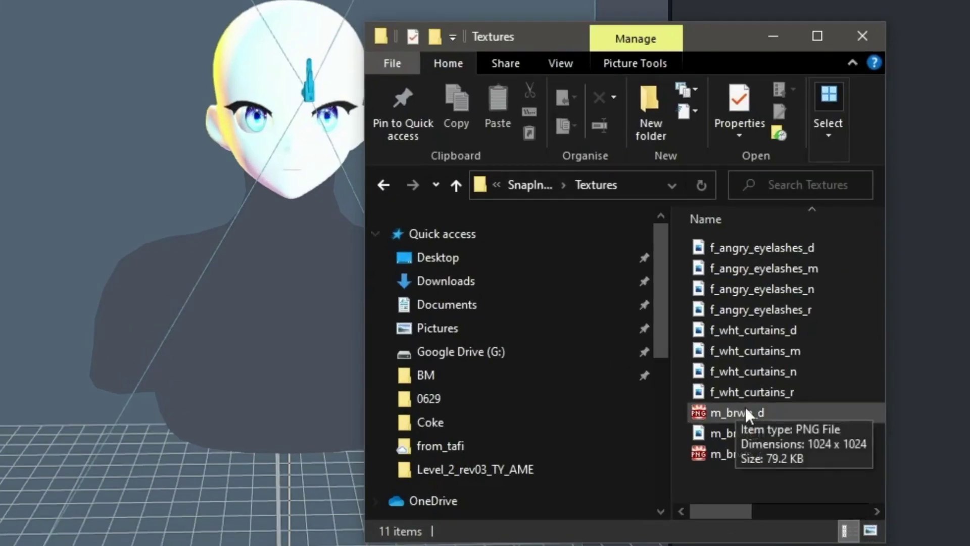
click(723, 408)
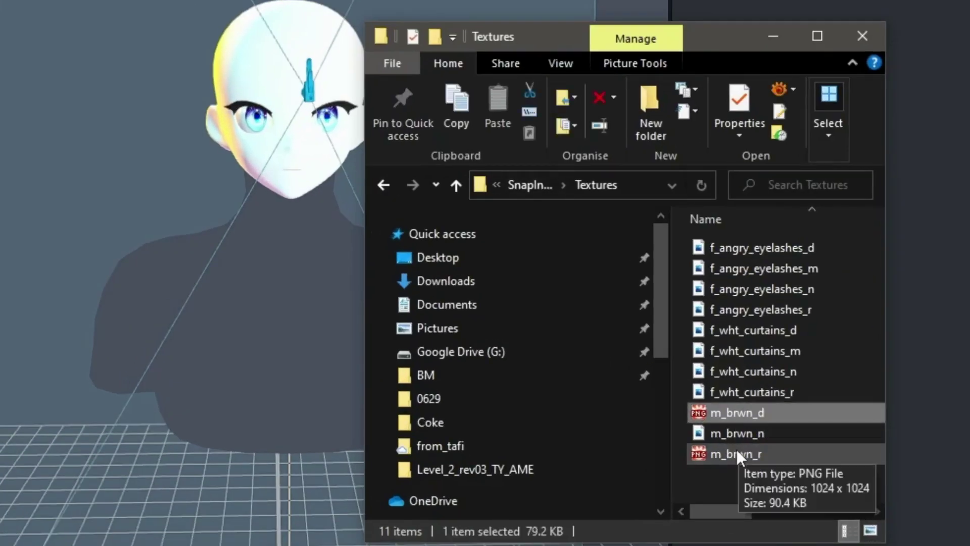
shift+click(712, 443)
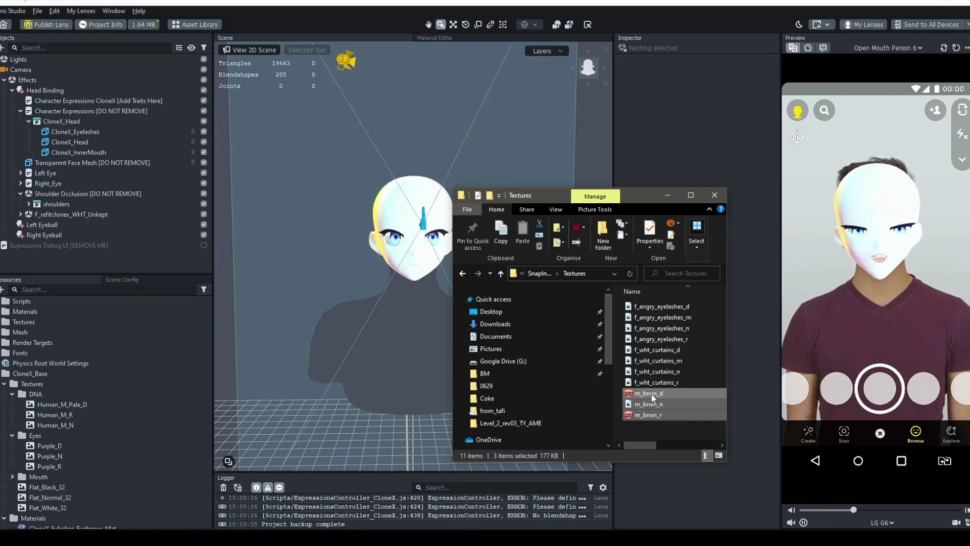
drag(651, 394, 29, 438)
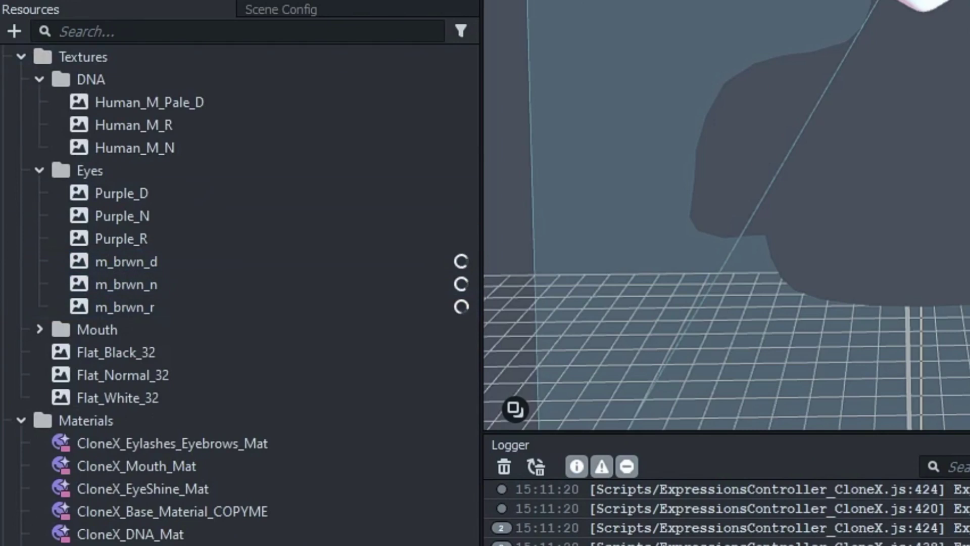
Step: Assign Human_M_Pale_D, Human_M_R and Human_M_N to CloneX_DNA_Mat's base, roughness and normal slots
scroll(326, 235, down, 2)
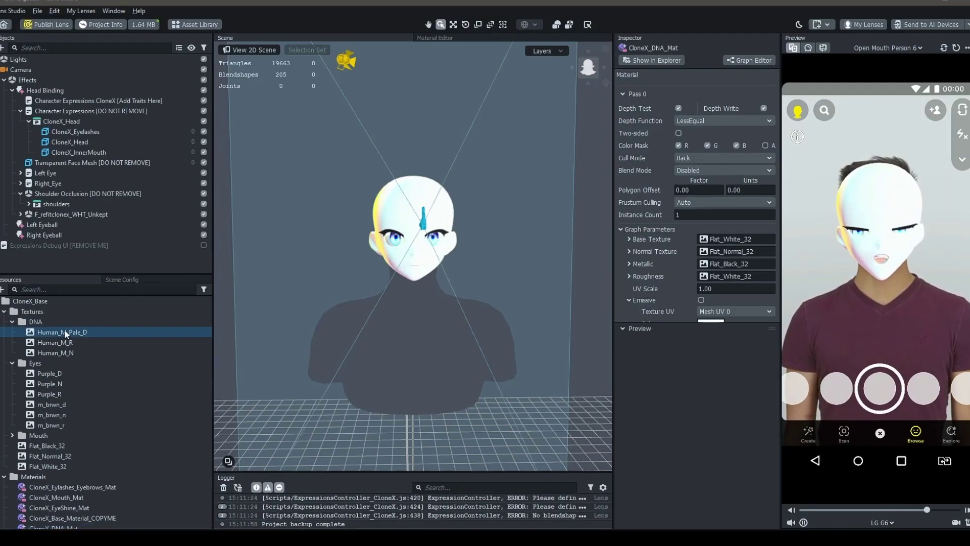
drag(65, 332, 722, 239)
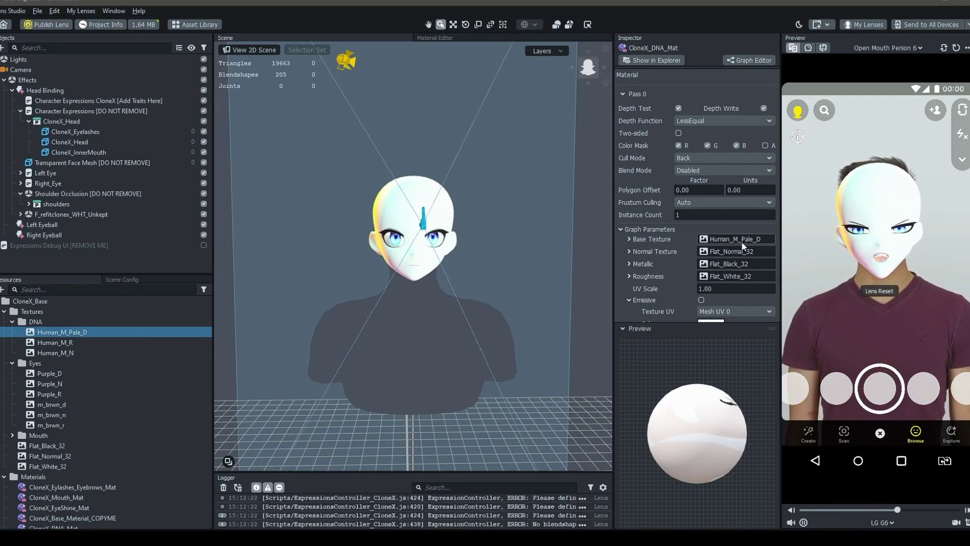
drag(55, 343, 728, 276)
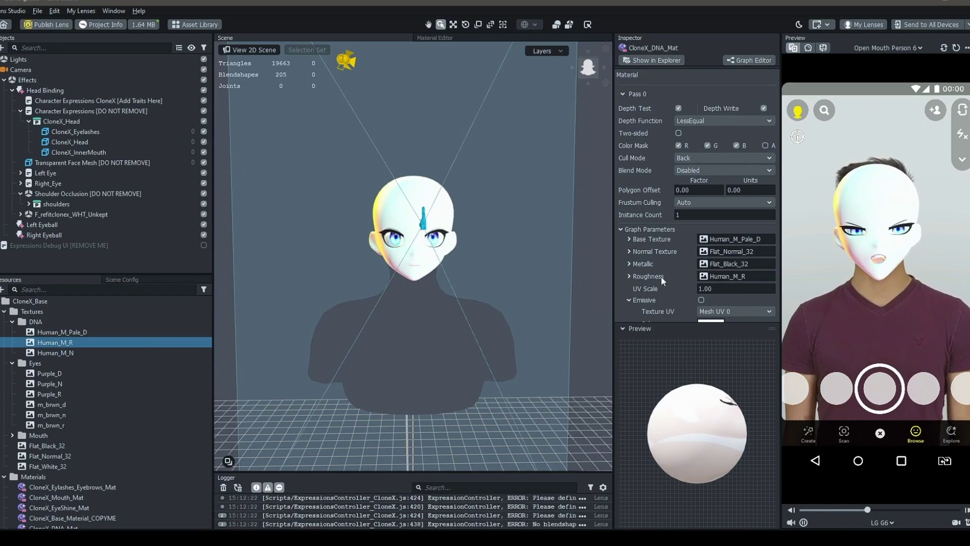
drag(56, 353, 744, 251)
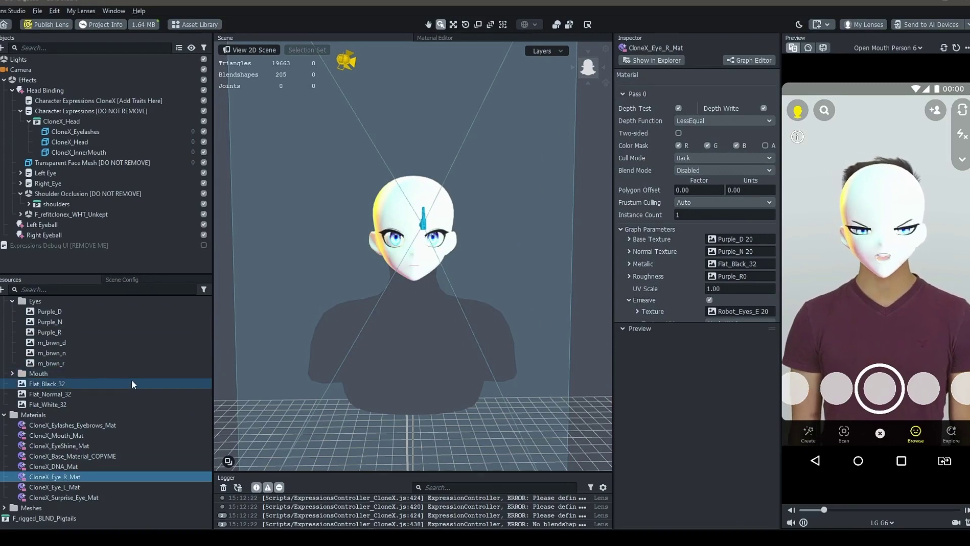
Step: Assign m_brwn_d, m_brwn_n and m_brwn_r to both CloneX_Eye_R_Mat and CloneX_Eye_L_Mat
drag(65, 343, 751, 241)
drag(51, 352, 740, 276)
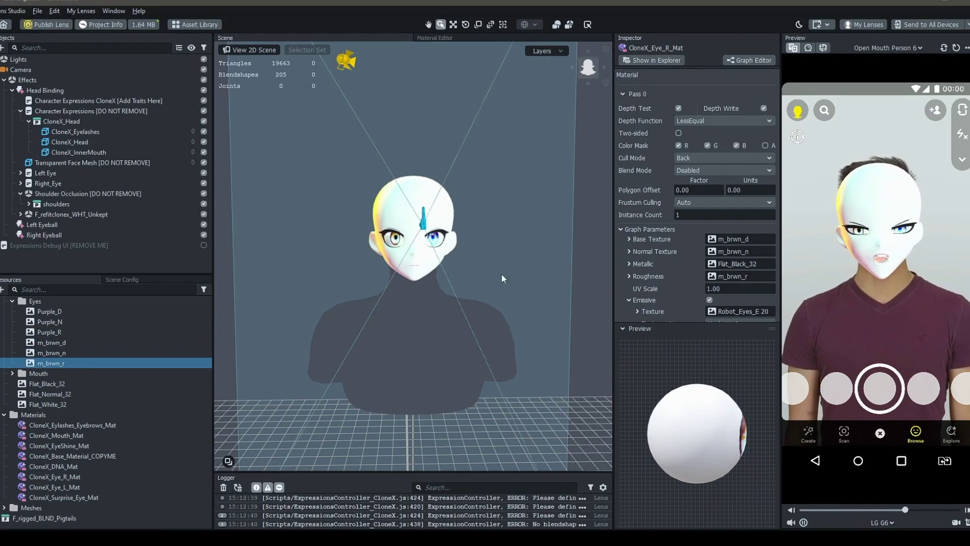
click(53, 486)
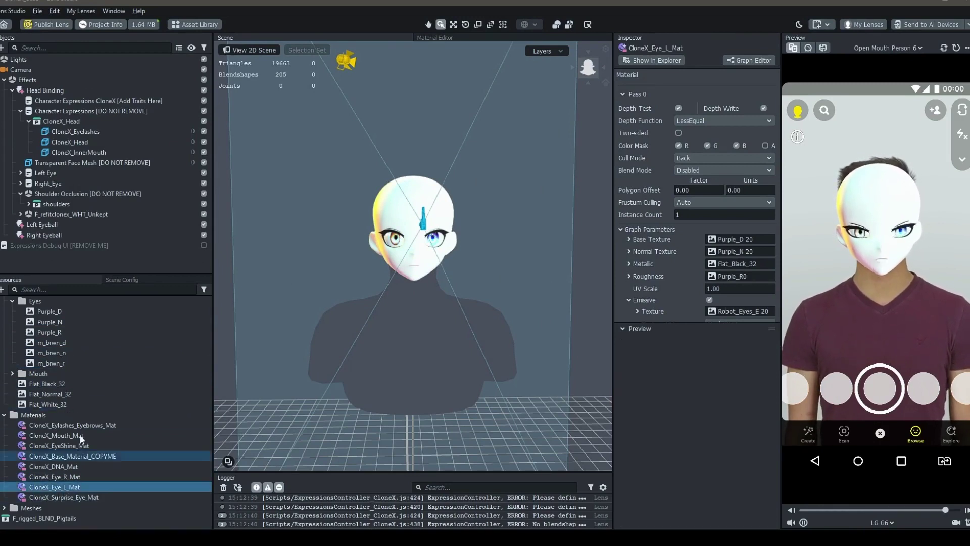
drag(51, 343, 738, 252)
drag(51, 363, 737, 277)
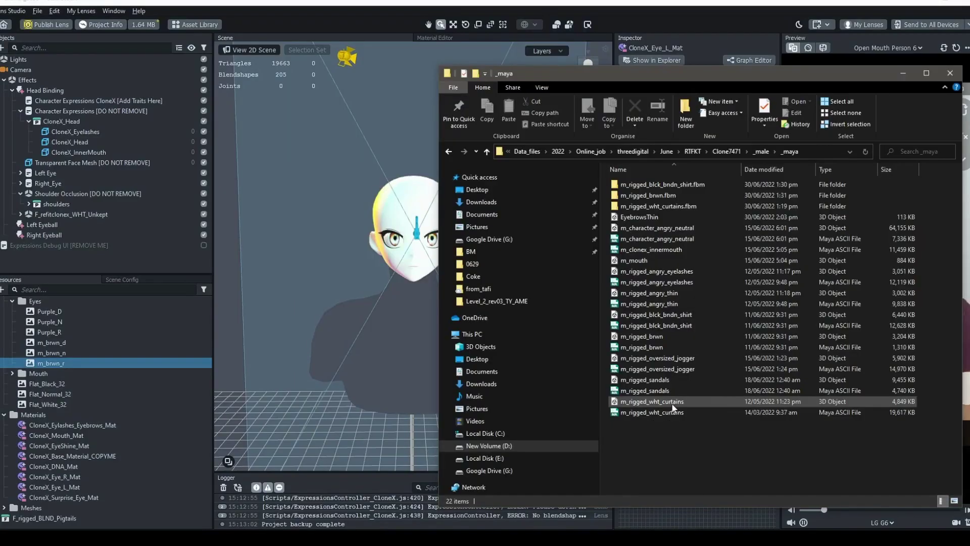
Step: Import m_rigged_wht_curtains and nest it under Character Expressions CloneX [Add Traits Here]
drag(674, 404, 404, 158)
scroll(105, 200, down, 5)
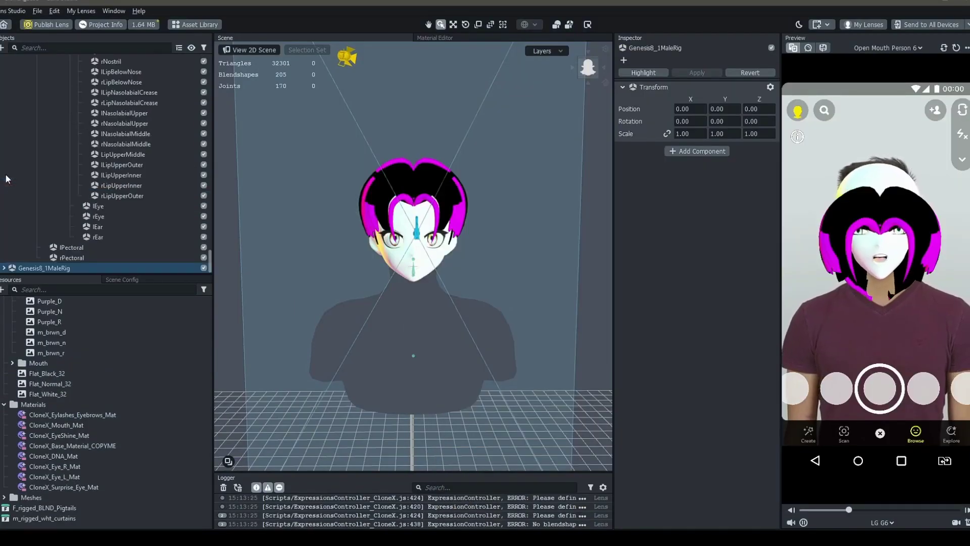
scroll(104, 197, up, 12)
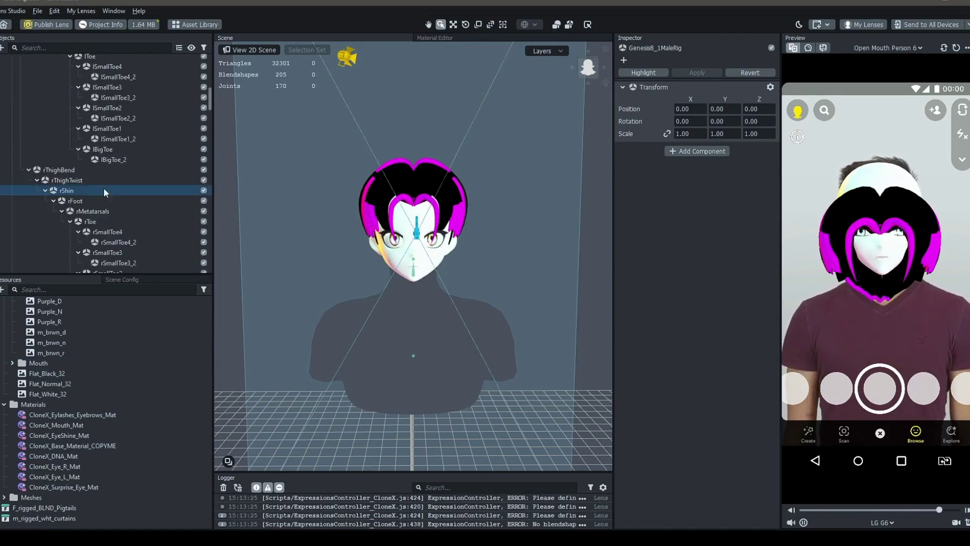
scroll(104, 187, up, 3)
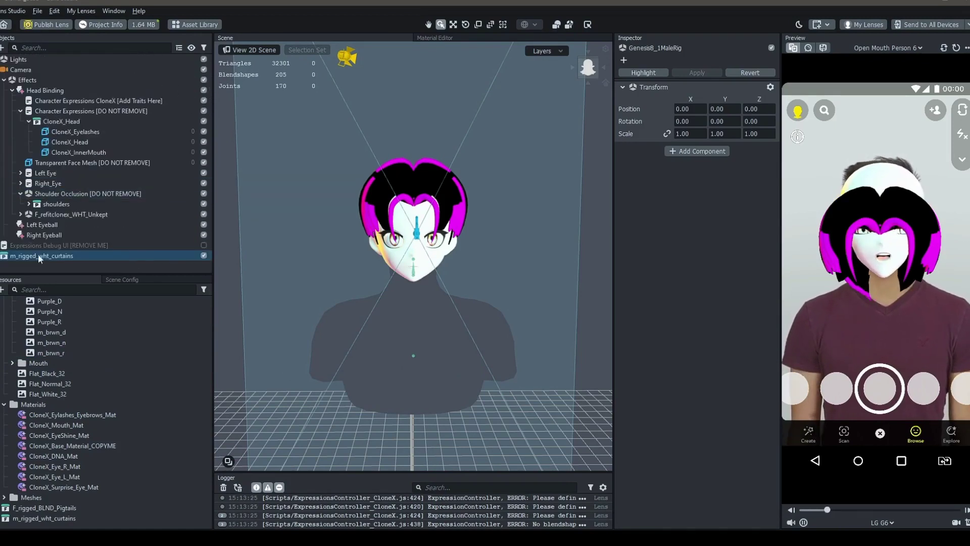
drag(38, 256, 126, 101)
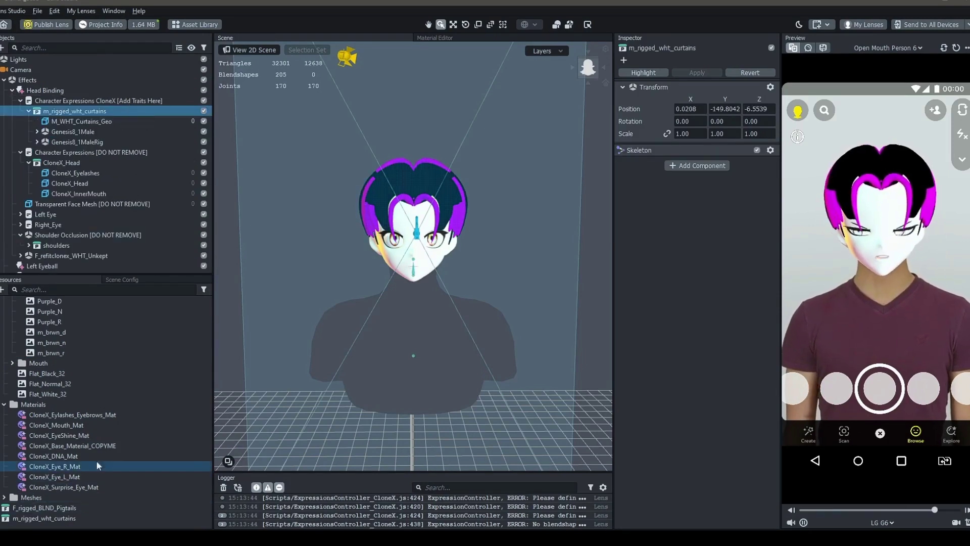
Step: Duplicate the CloneX_Base_Material_COPYME material
click(98, 445)
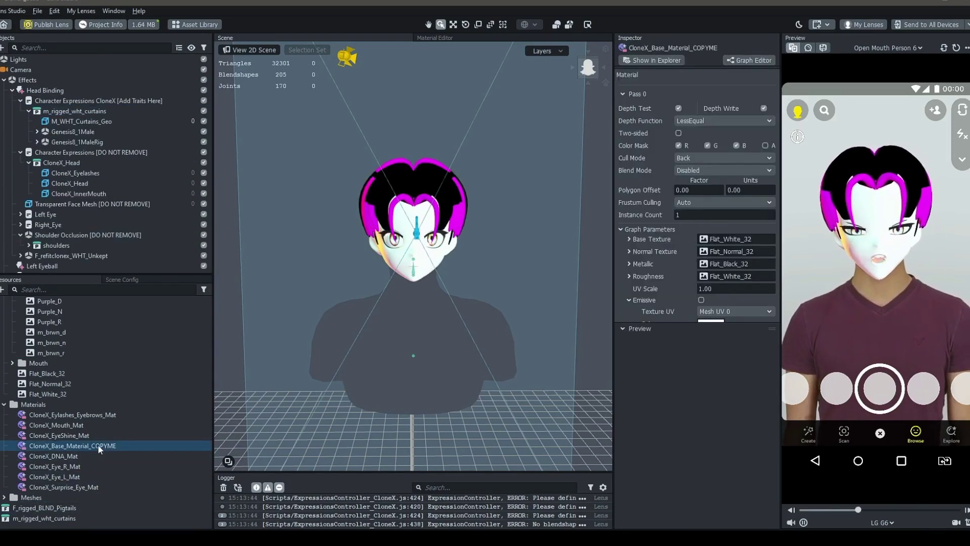
right_click(98, 444)
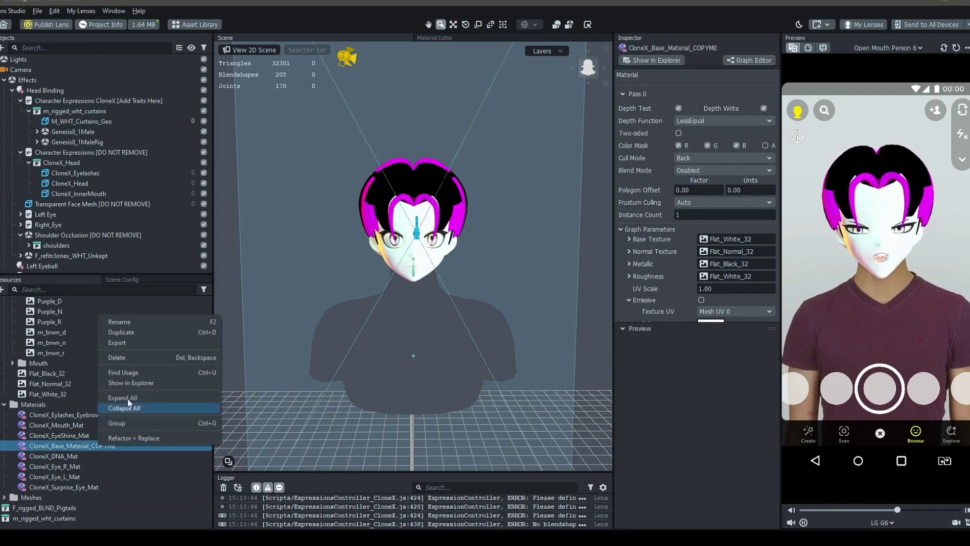
click(138, 329)
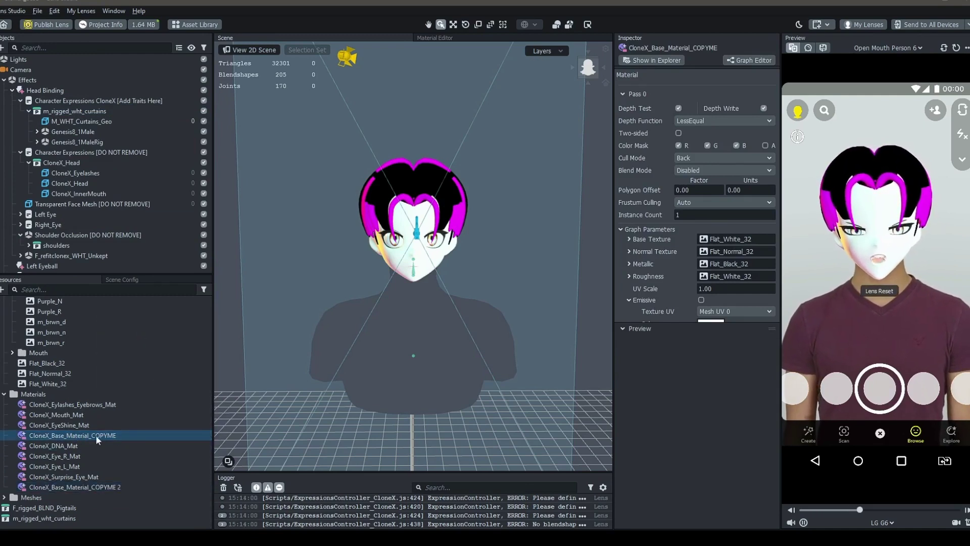
Step: Rename the material copy to CloneX_Base_Hair_Mat
click(108, 486)
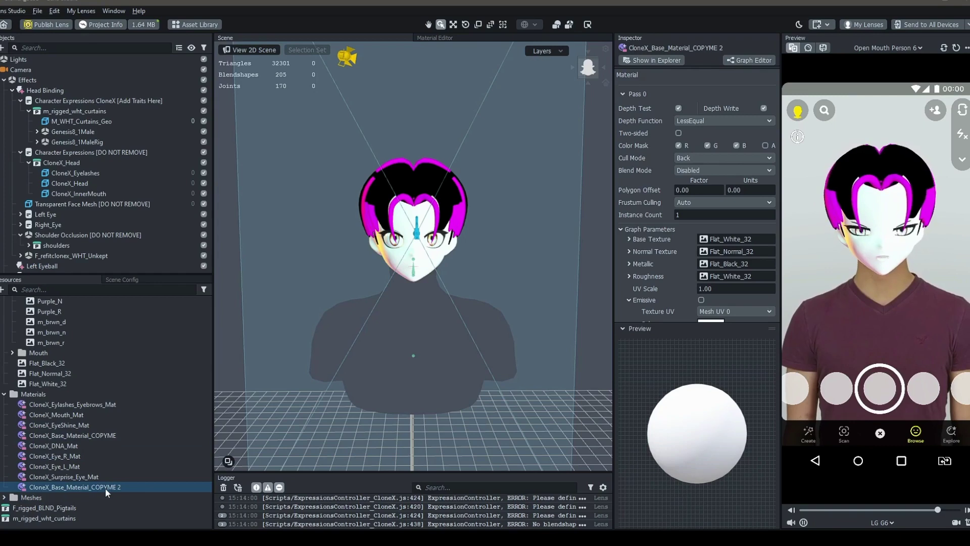
right_click(105, 487)
click(145, 365)
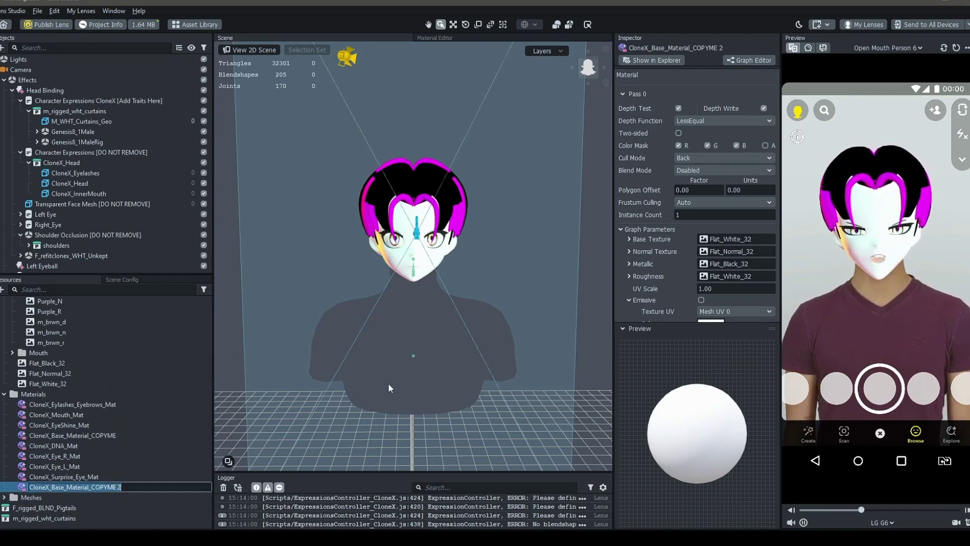
key(End)
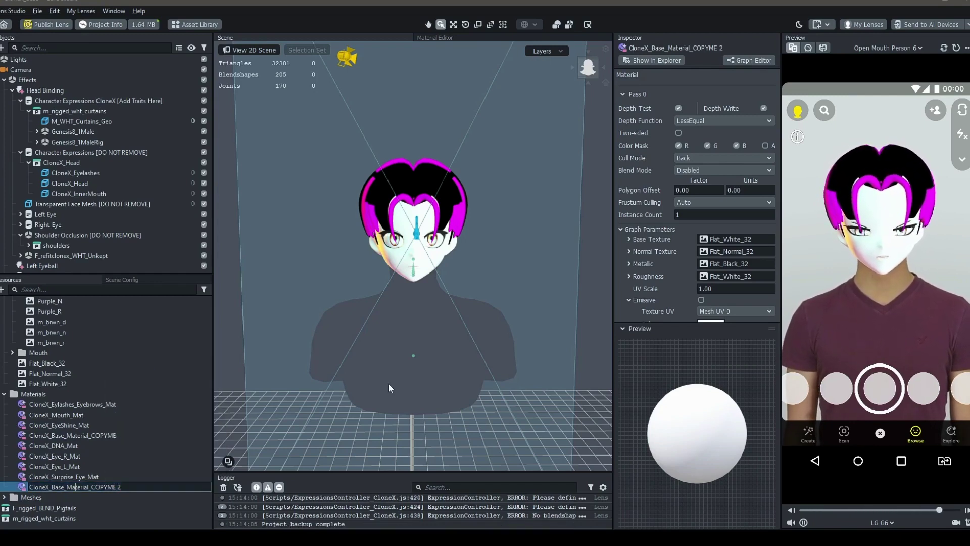
key(shift+End)
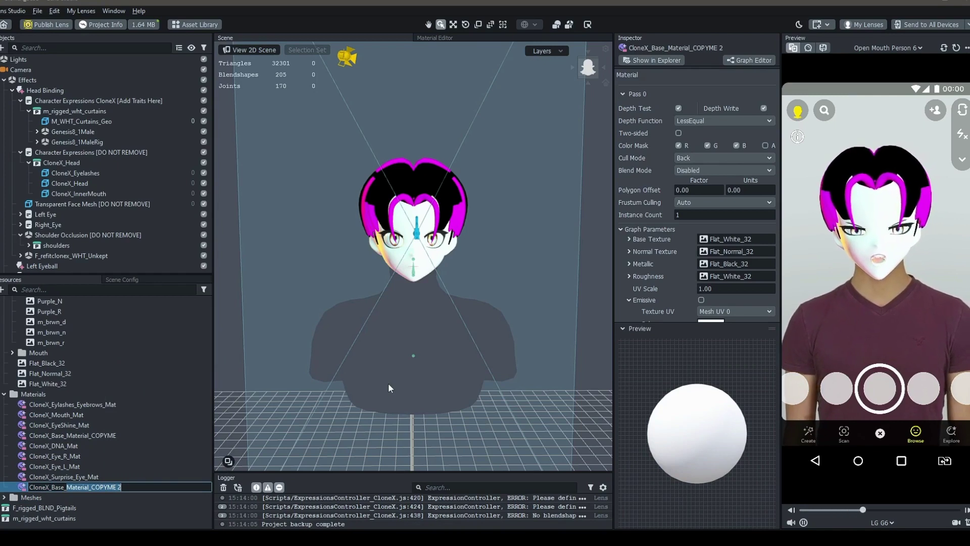
text(Hair)
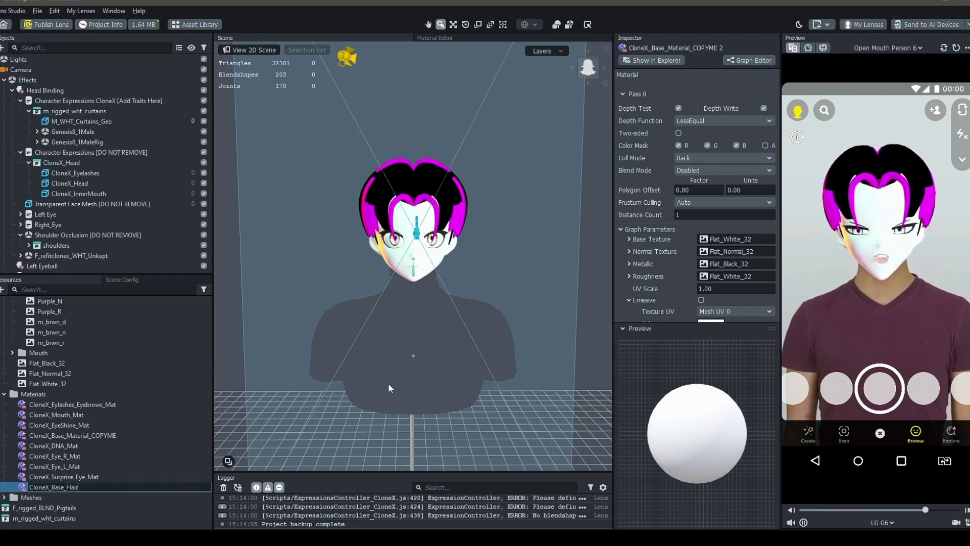
text(_Mat)
key(Return)
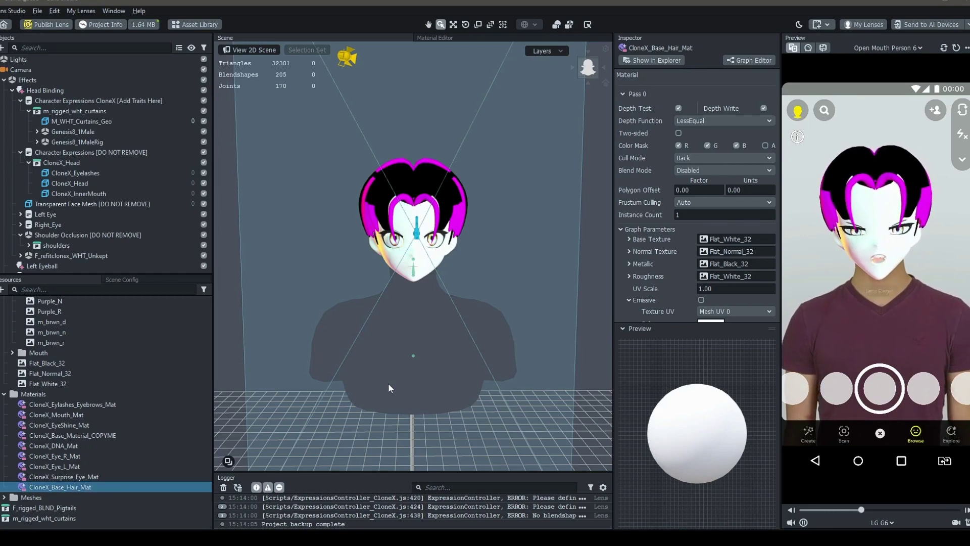
Step: Import the four f_wht_curtains textures from the Textures folder into Resources
scroll(159, 417, up, 1)
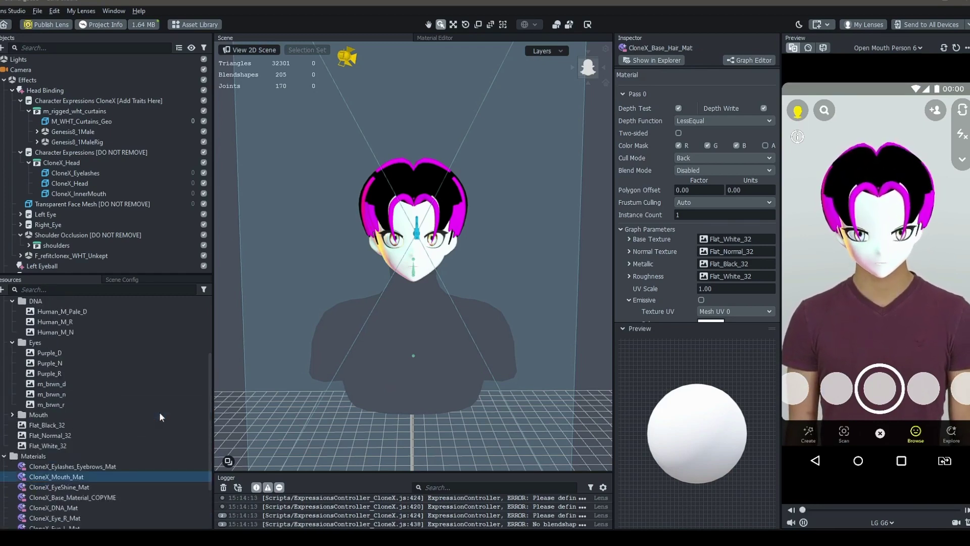
scroll(159, 411, up, 2)
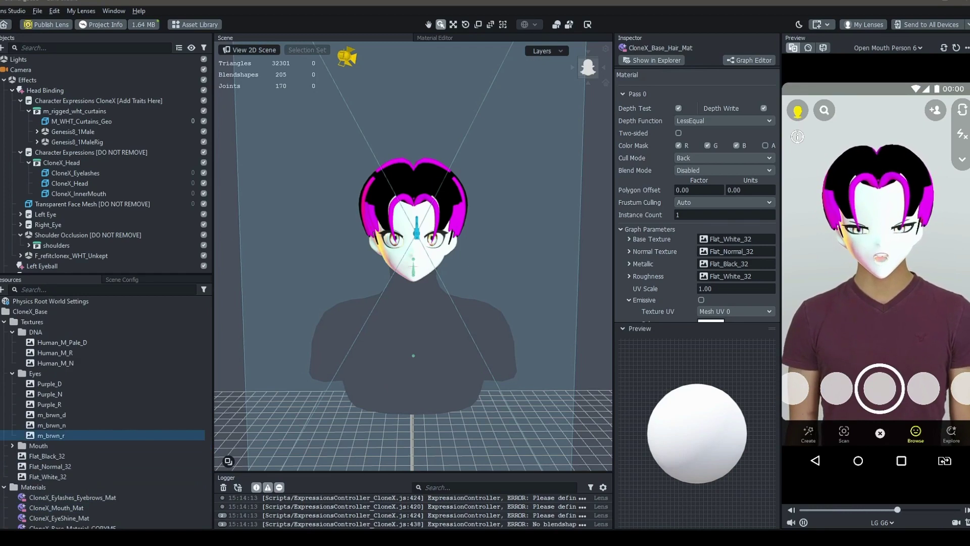
mouse_move(357, 538)
click(361, 488)
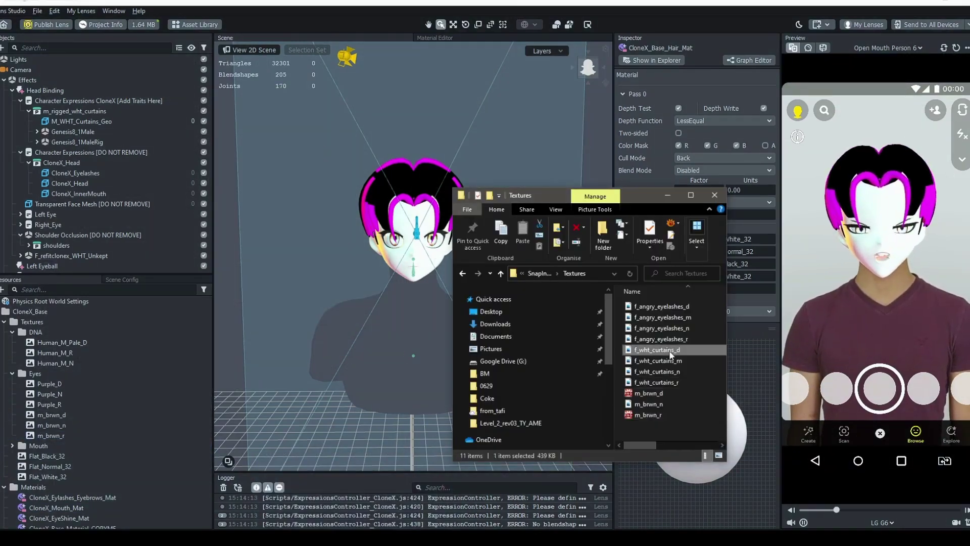
shift+click(671, 383)
drag(673, 348, 66, 342)
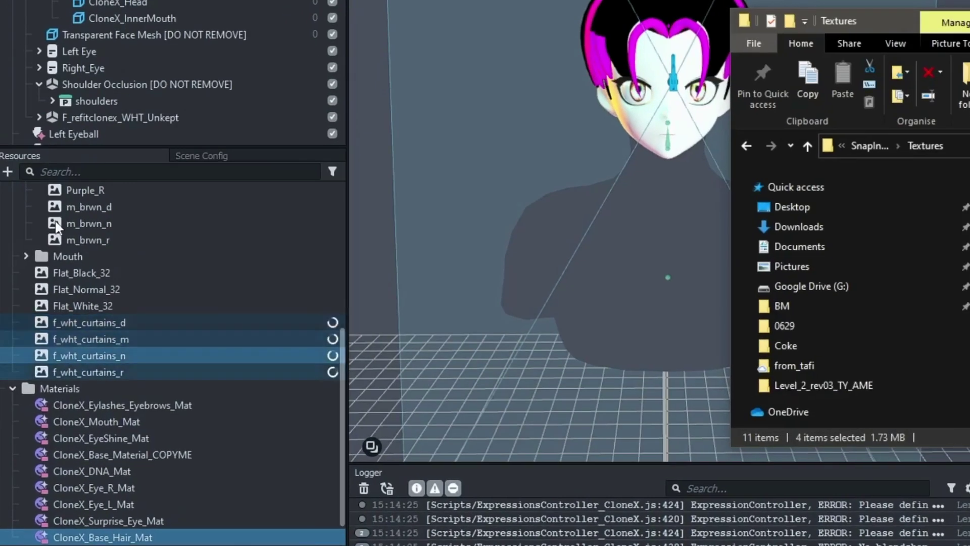
Step: Group the four f_wht_curtains textures into a new folder for renaming
click(118, 323)
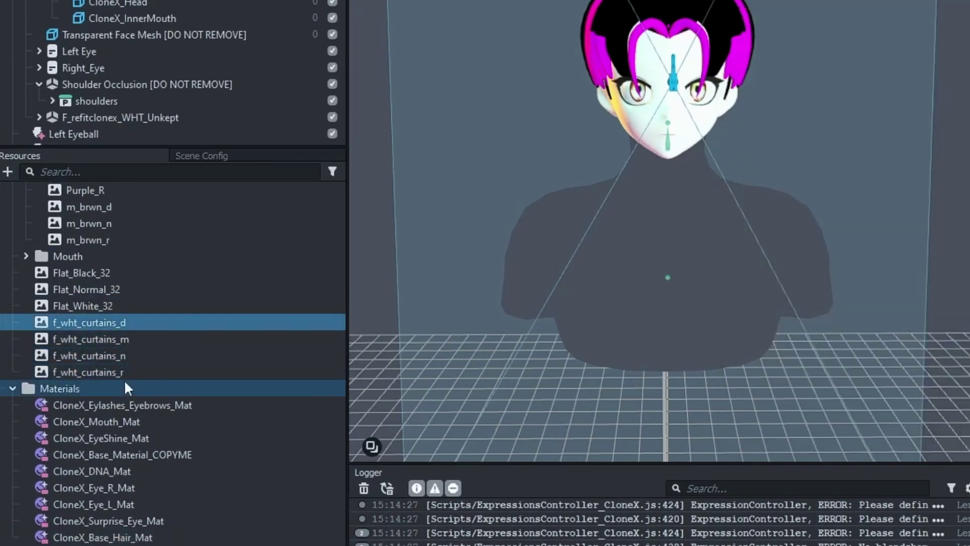
shift+click(120, 375)
right_click(119, 372)
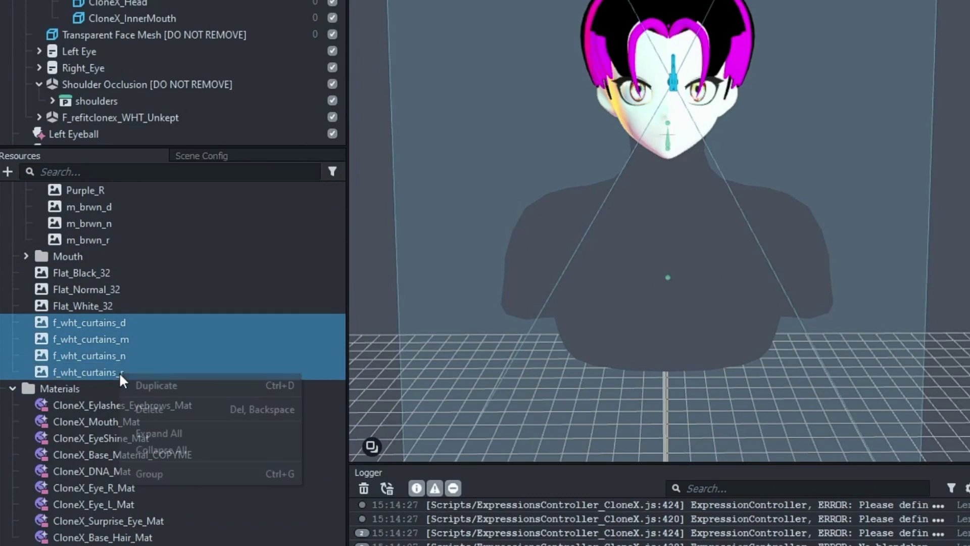
click(192, 474)
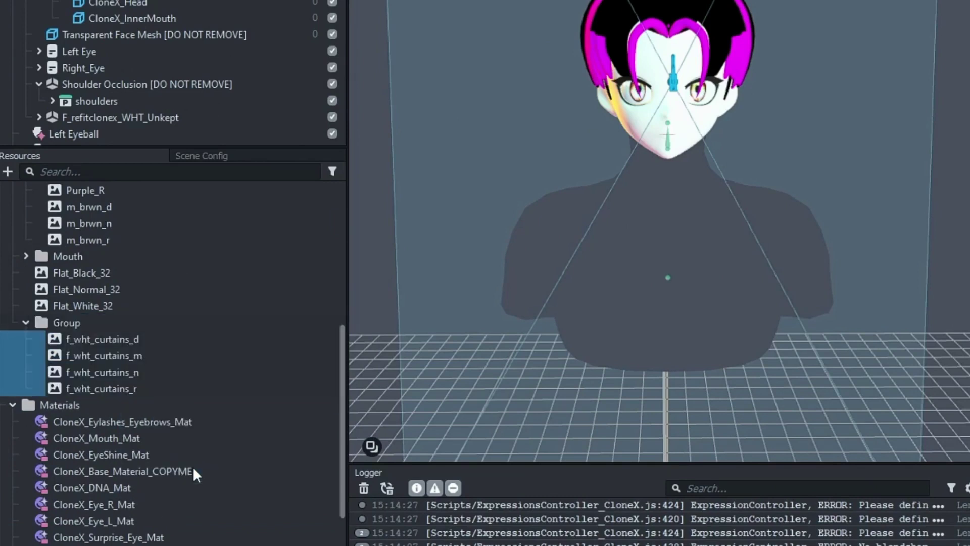
click(69, 323)
right_click(68, 323)
click(125, 332)
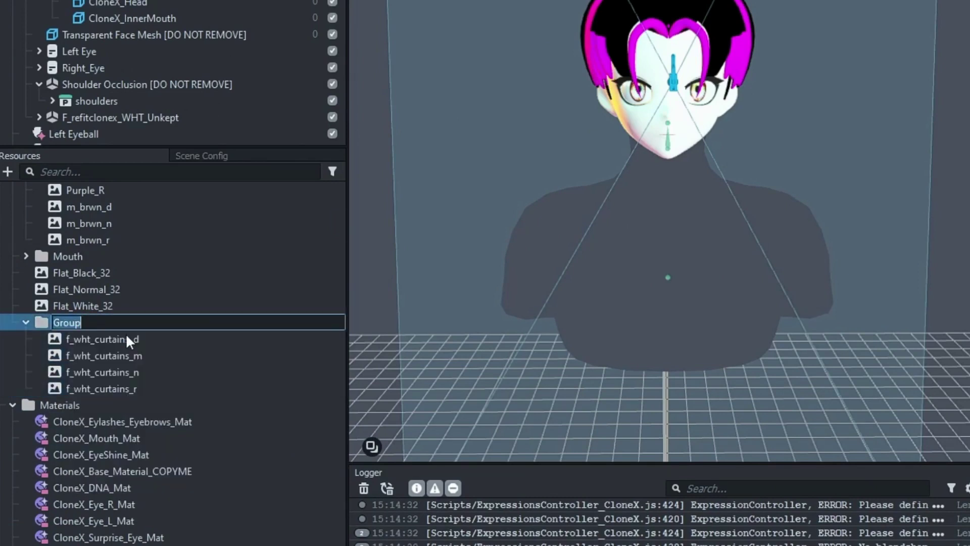
Step: Name the folder Hair and assign curtains d, m, n, r to Base, Metallic, Normal, Roughness
text(Hair)
key(Return)
drag(117, 337, 969, 250)
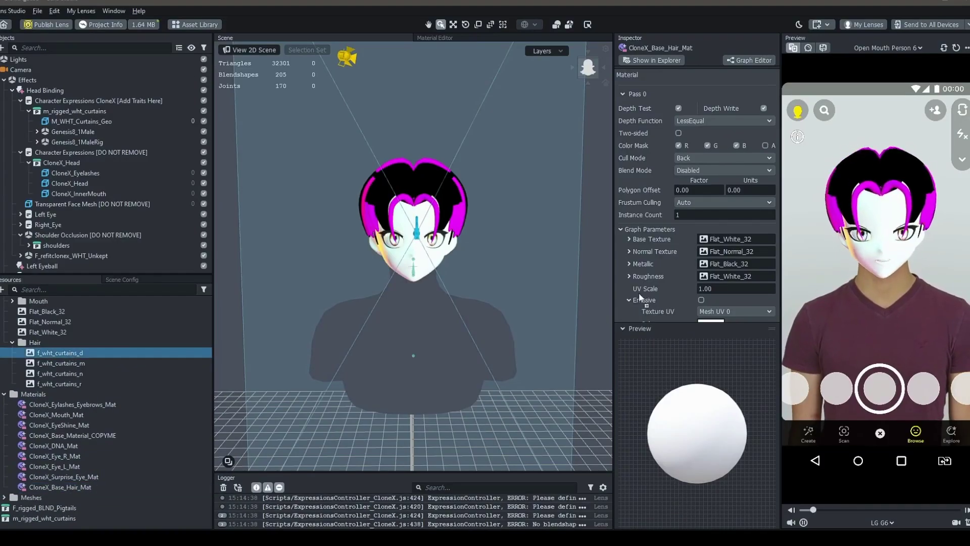
drag(640, 297, 735, 239)
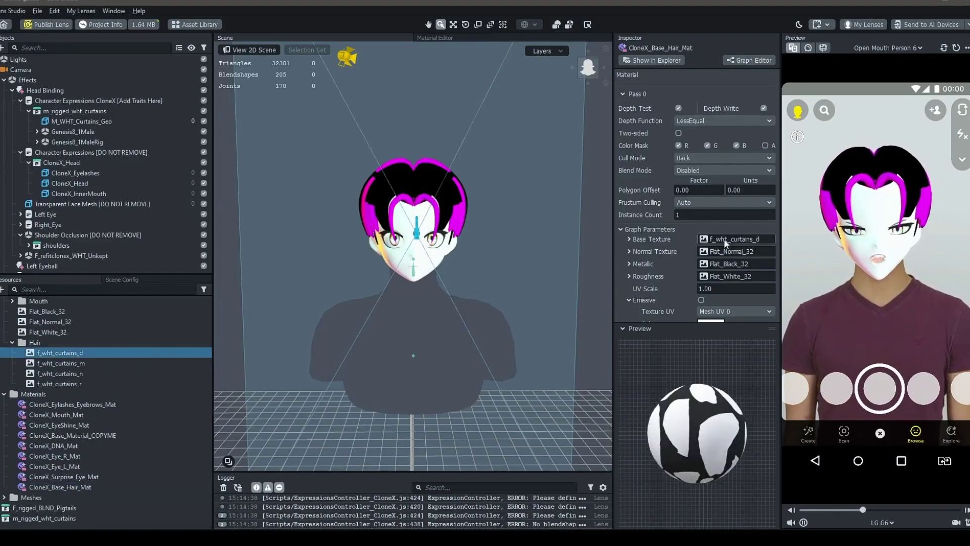
drag(59, 363, 521, 356)
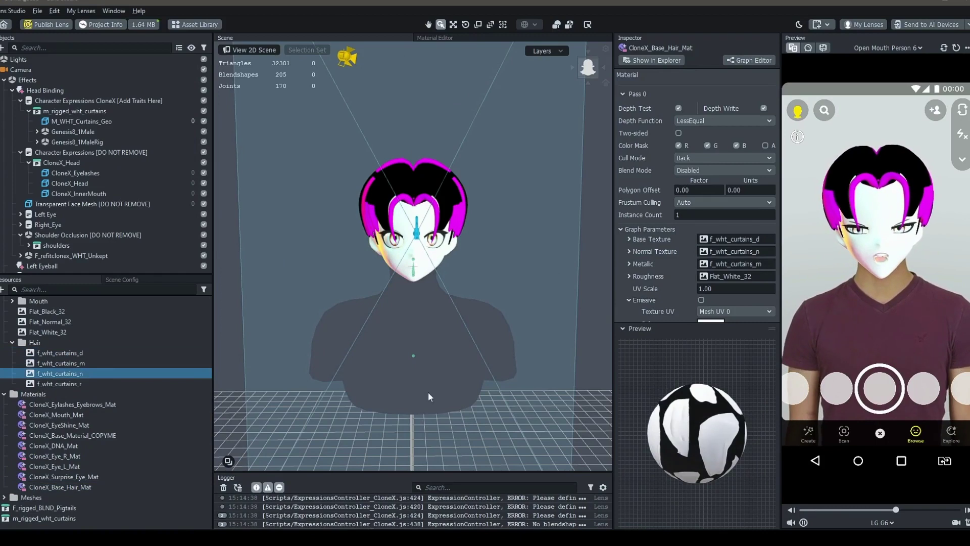
drag(59, 384, 747, 281)
Step: Set M_WHT_Curtains_Geo's material to CloneX_Base_Hair_Mat
click(95, 121)
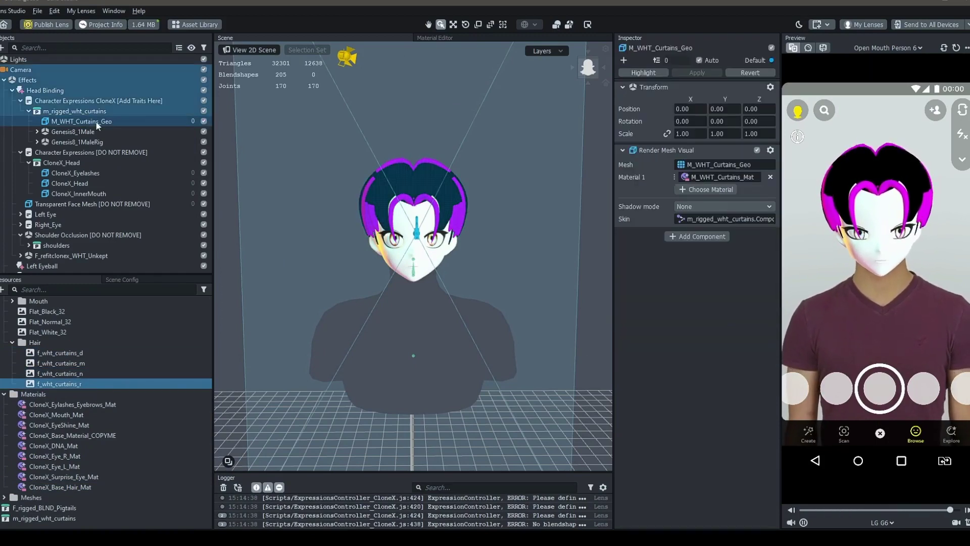
click(703, 178)
click(408, 177)
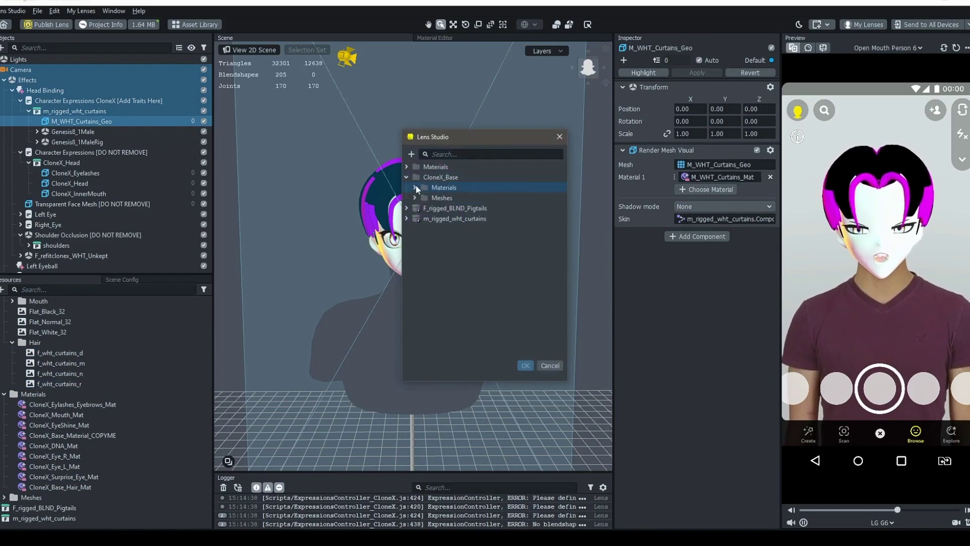
click(415, 187)
click(494, 314)
click(526, 365)
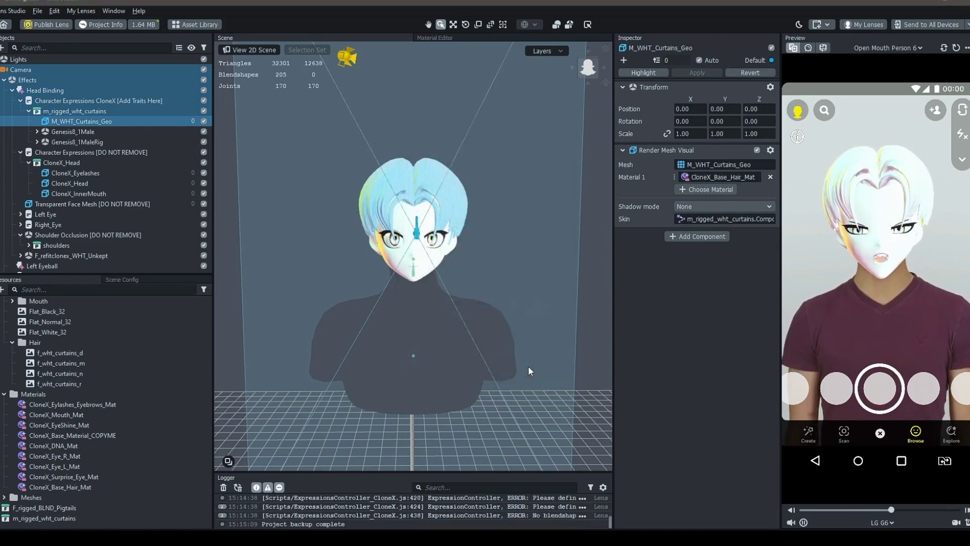
Step: Import EyebrowsThin and nest it under Character Expressions [DO NOT REMOVE]
key(alt+Tab)
drag(639, 217, 378, 230)
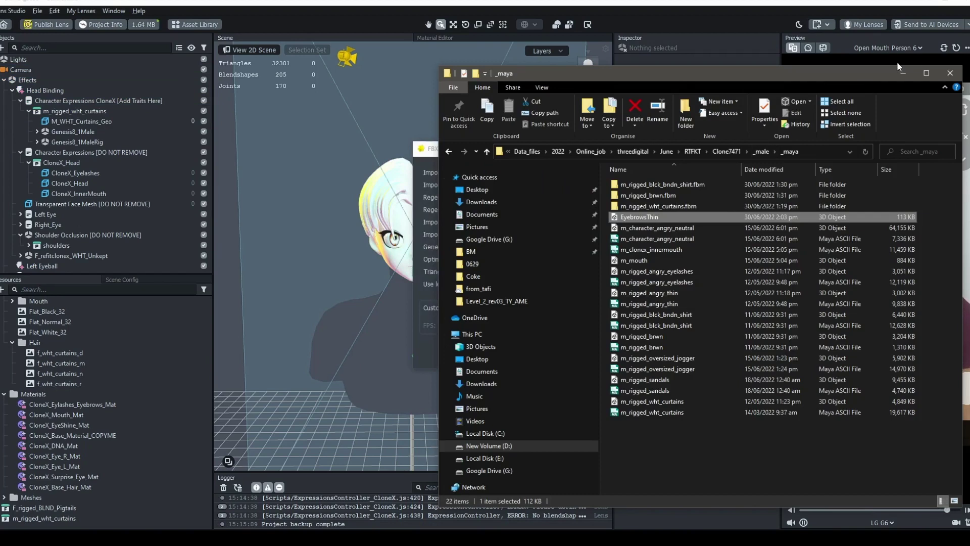
click(1, 247)
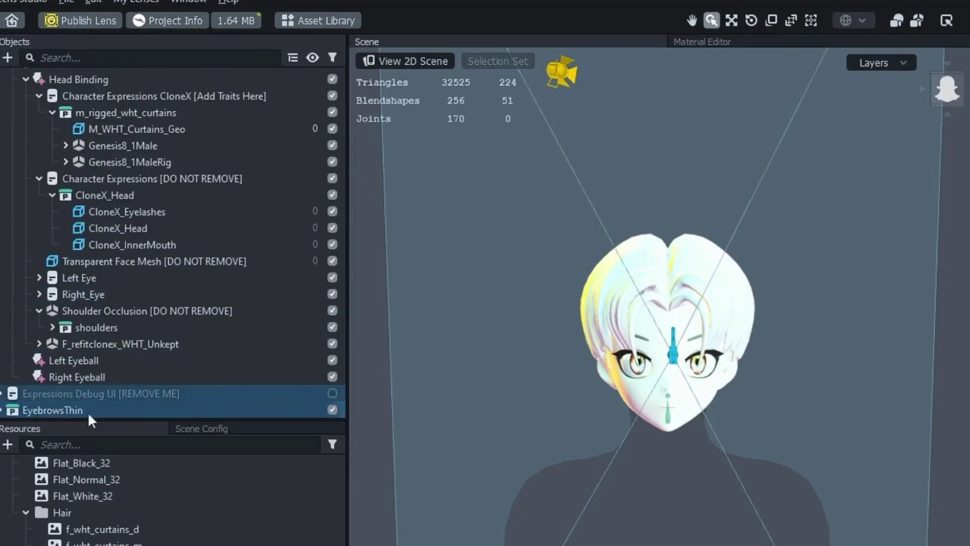
drag(58, 408, 144, 192)
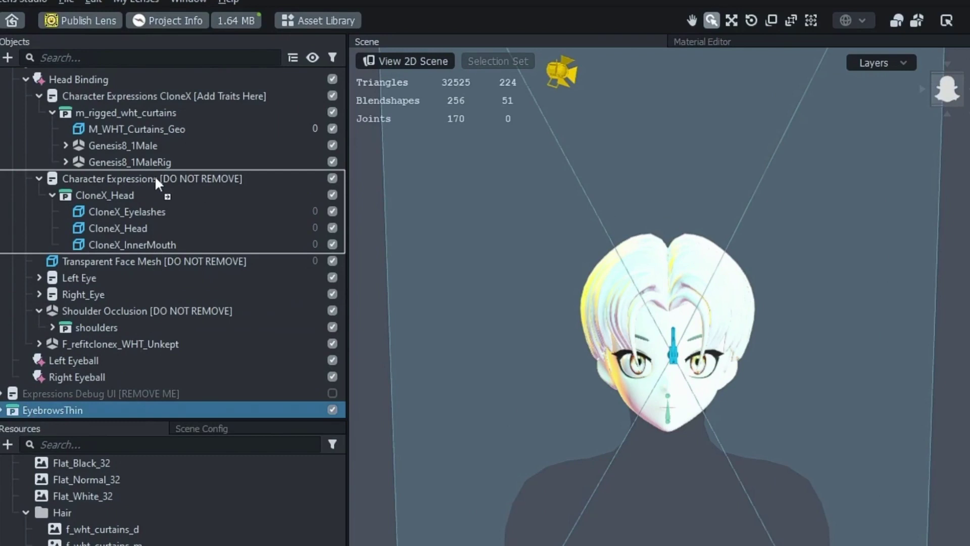
drag(155, 175, 155, 175)
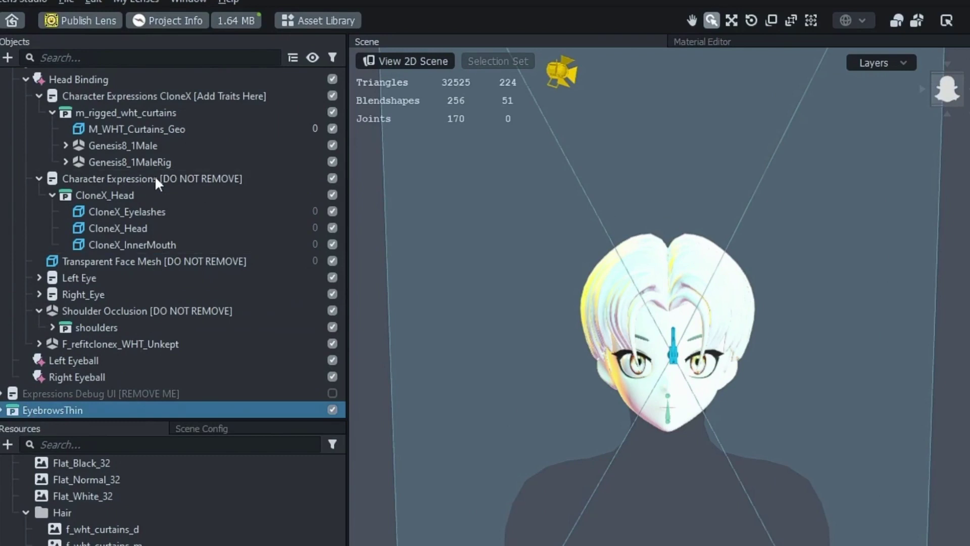
click(38, 96)
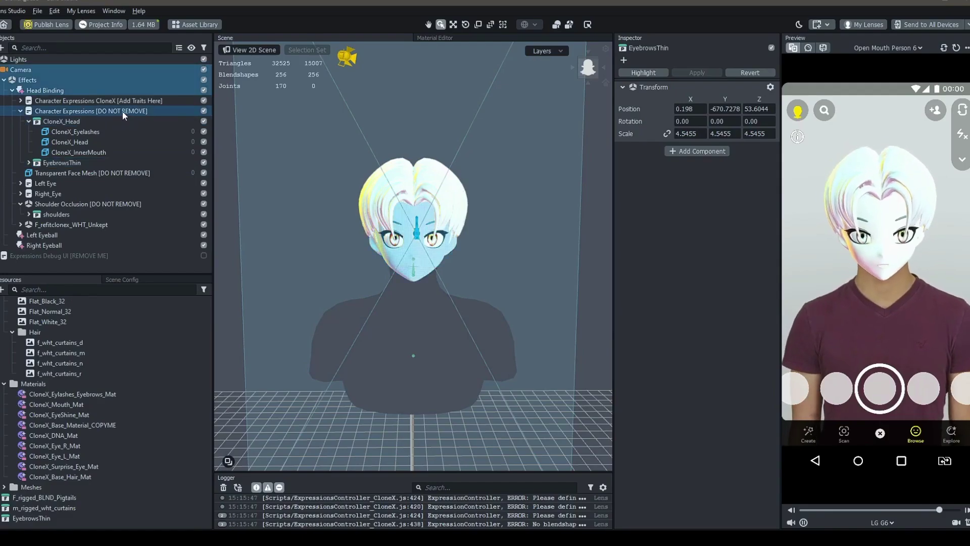
Step: Add an ExpressionsController_CloneX script component to Character Expressions [DO NOT REMOVE]
click(122, 111)
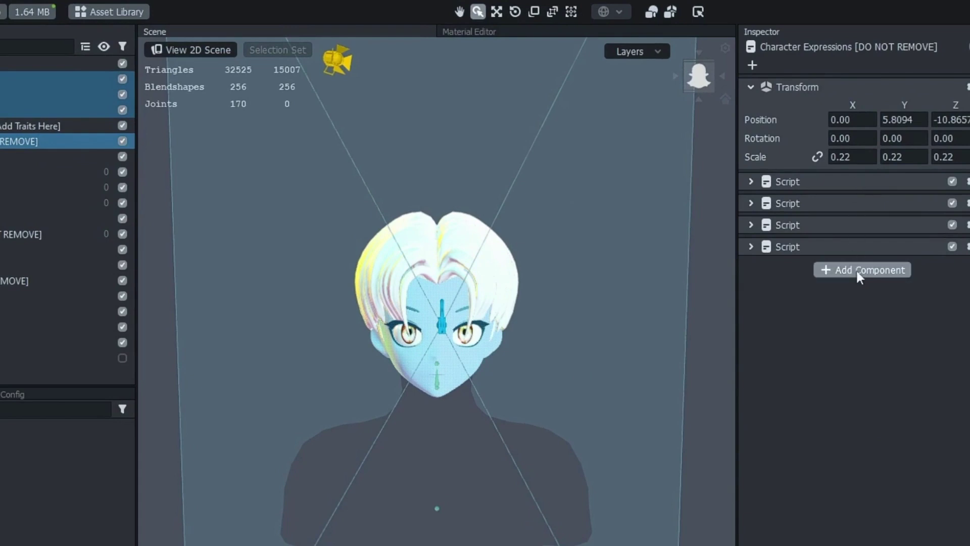
click(856, 269)
click(807, 426)
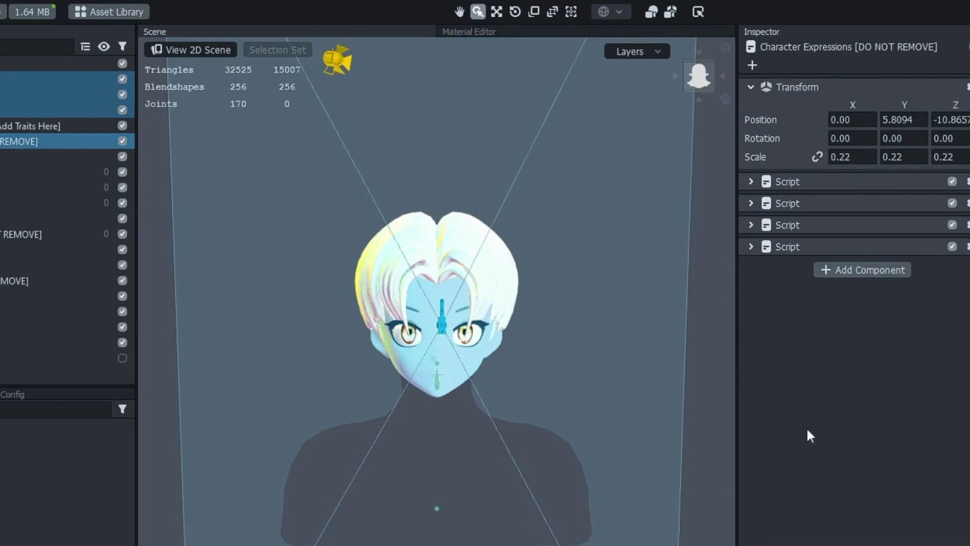
click(860, 292)
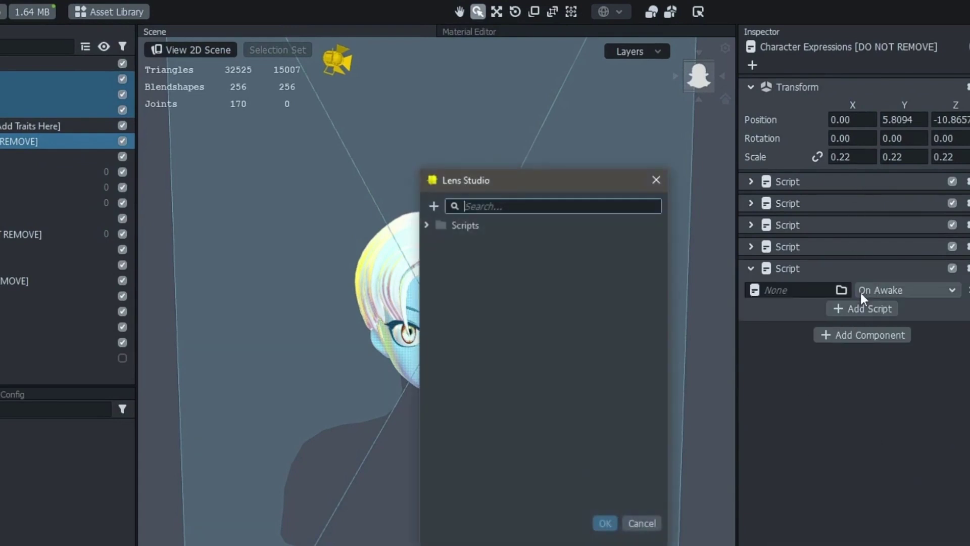
click(427, 226)
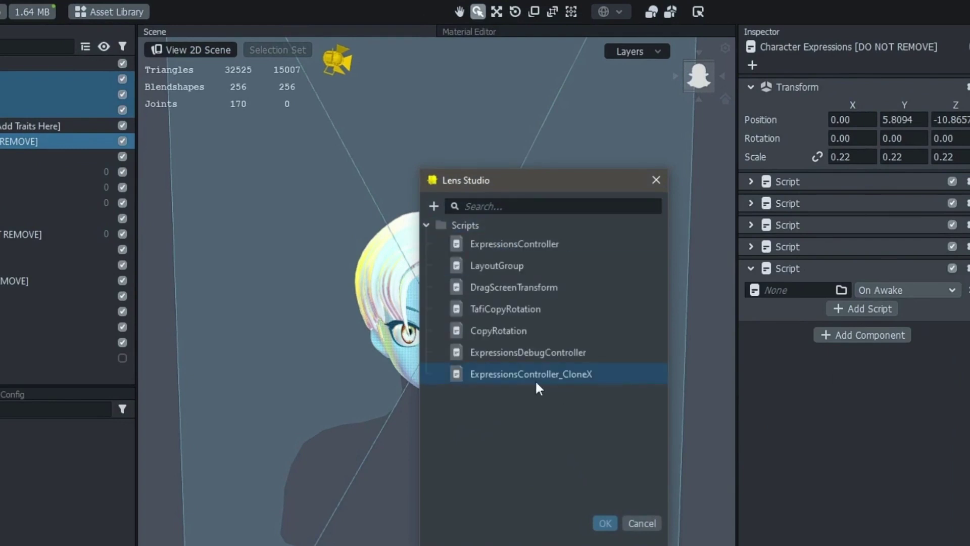
double_click(556, 374)
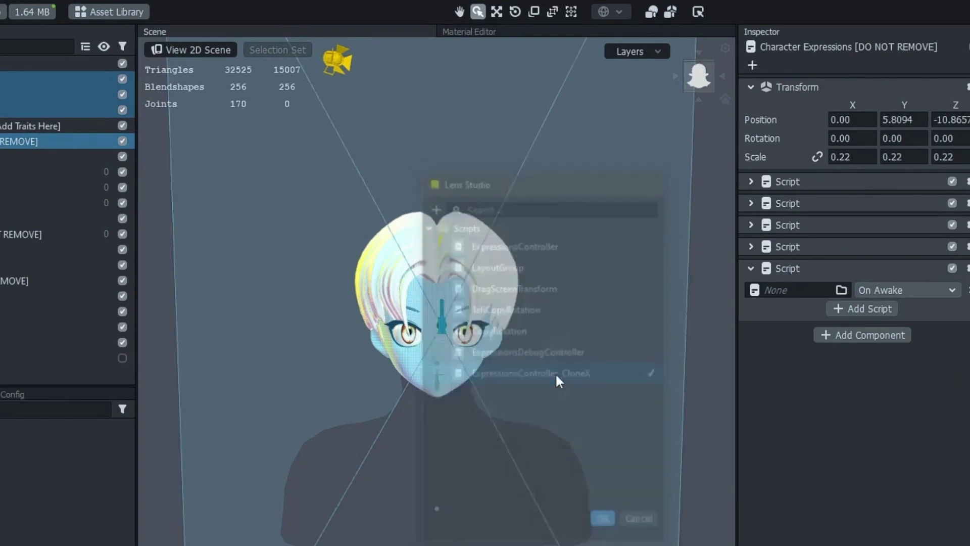
click(750, 368)
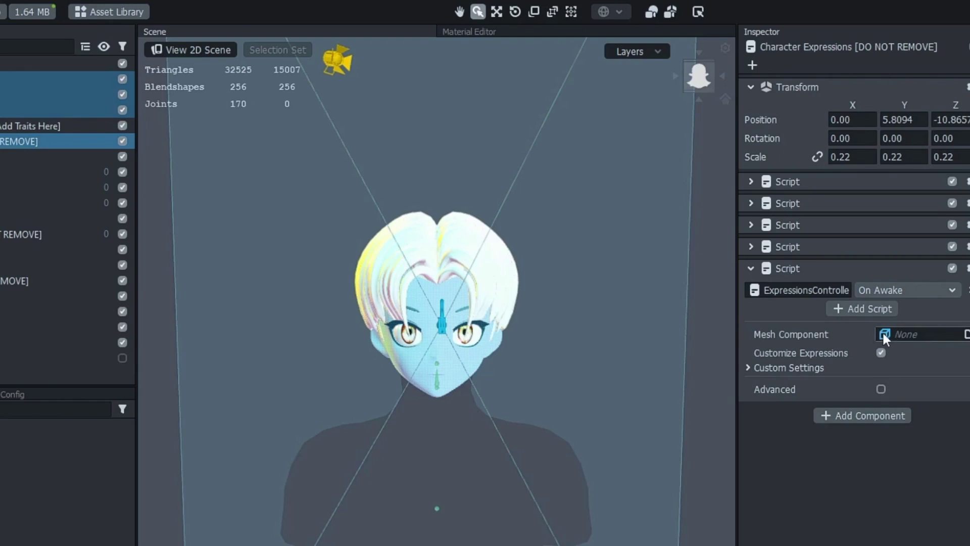
Step: Set the script's Mesh Component to F_EyebrowsStandard_Geo under EyebrowsThin > GEO_SUP
click(883, 335)
click(426, 226)
click(451, 256)
click(463, 286)
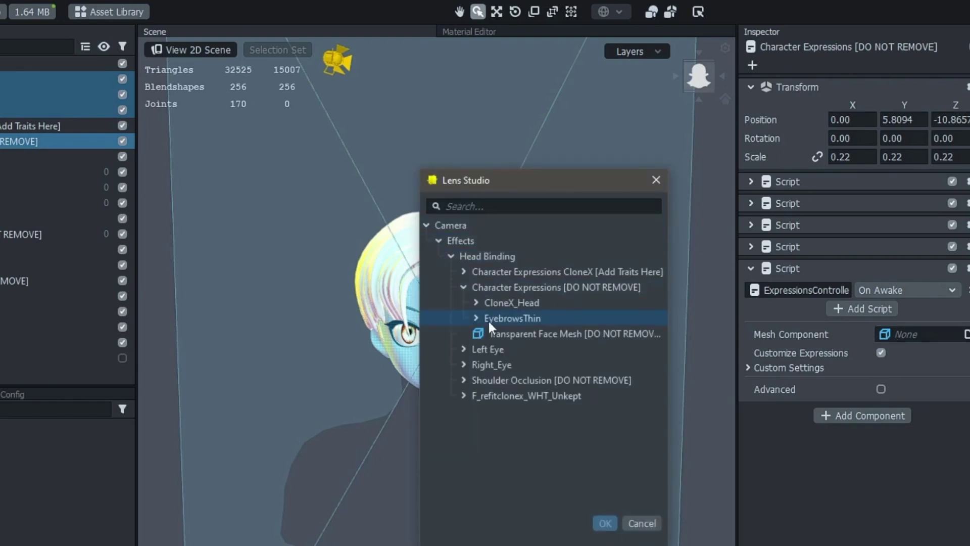
click(476, 318)
click(488, 333)
click(558, 349)
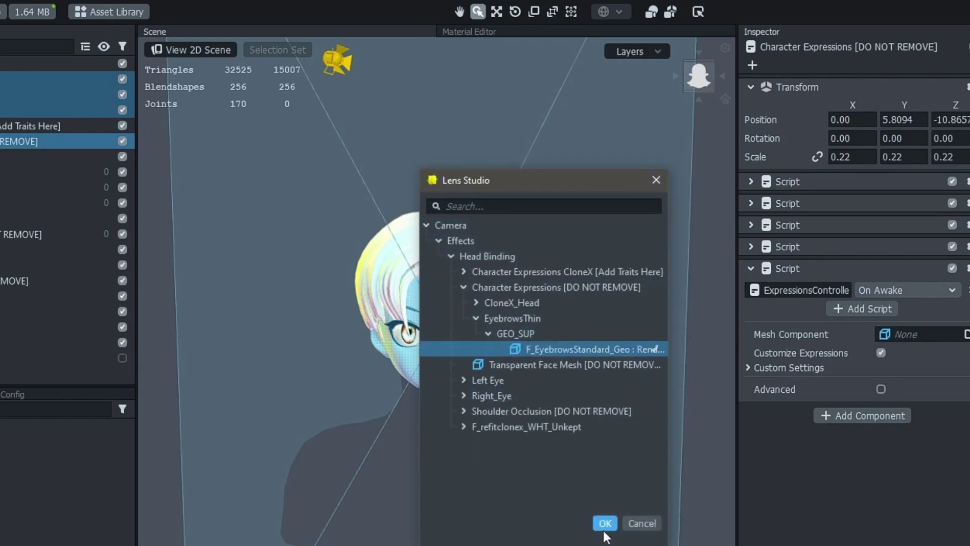
click(604, 522)
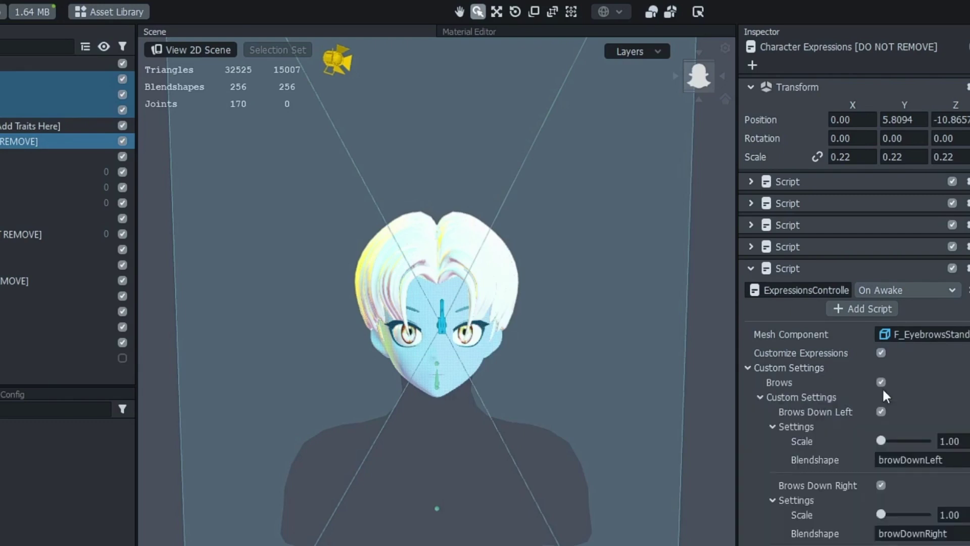
Step: Enable Advanced and set the Face Mesh to Transparent Face Mesh
click(885, 407)
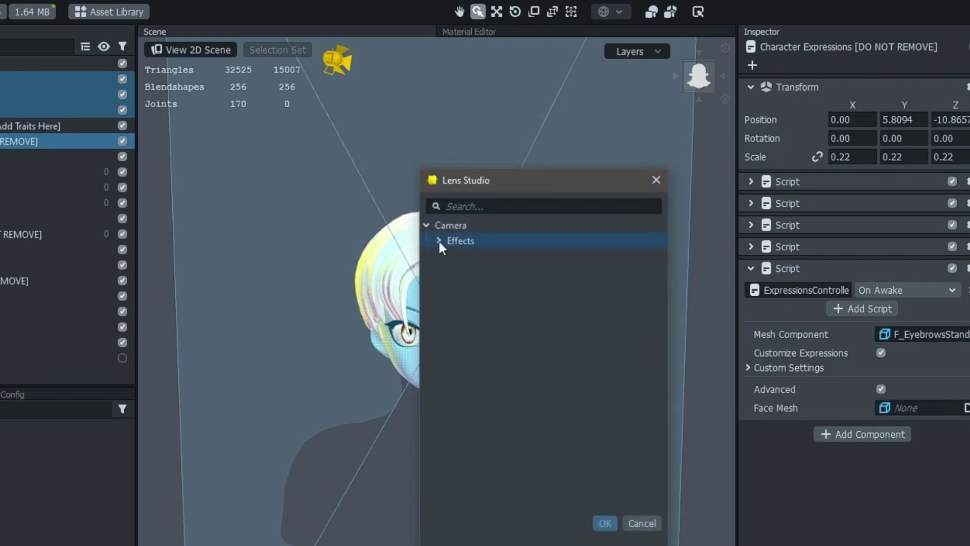
click(438, 242)
click(451, 256)
click(594, 303)
click(605, 523)
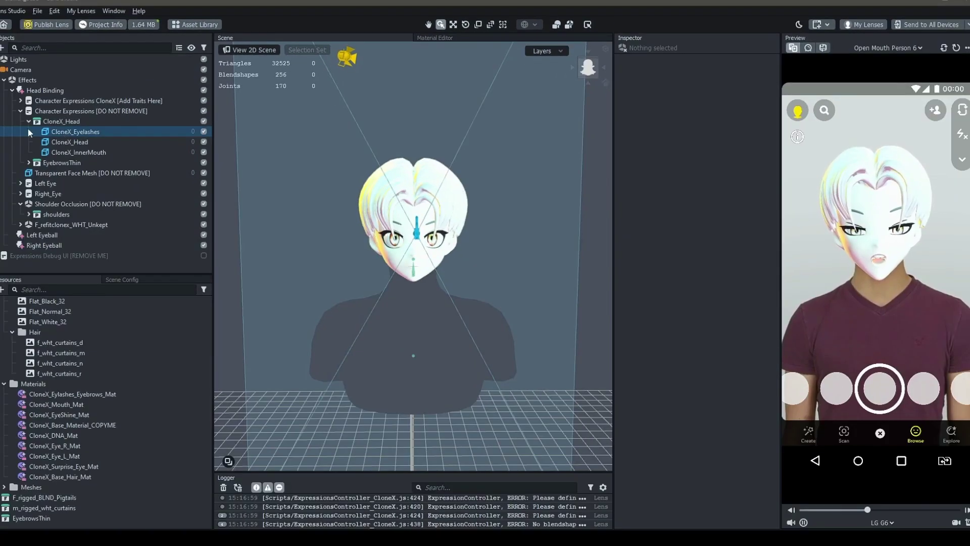
Step: Expand Character Expressions, EyebrowsThin and GEO_SUP to inspect the eyebrow meshes and Transparent Face Mesh
click(20, 111)
click(21, 110)
click(61, 121)
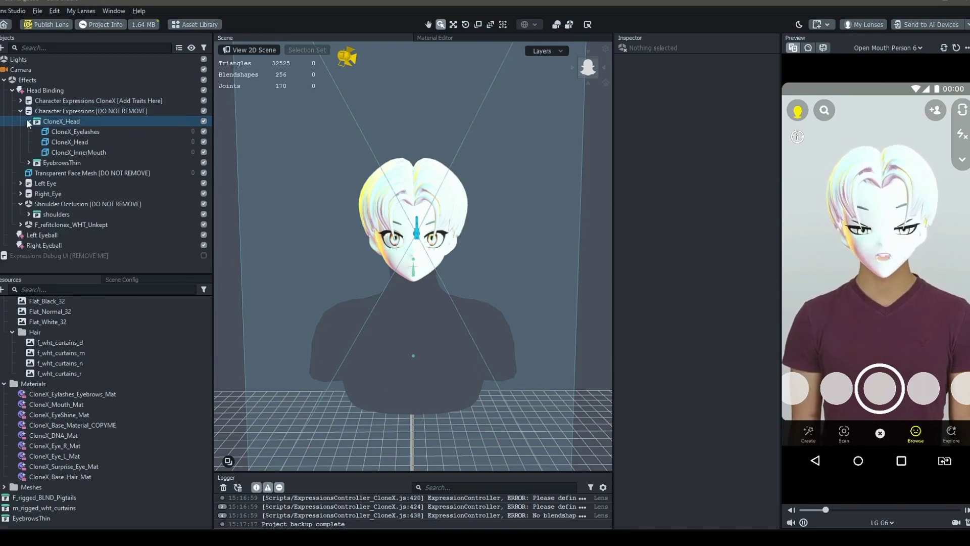
click(28, 121)
click(28, 131)
click(71, 163)
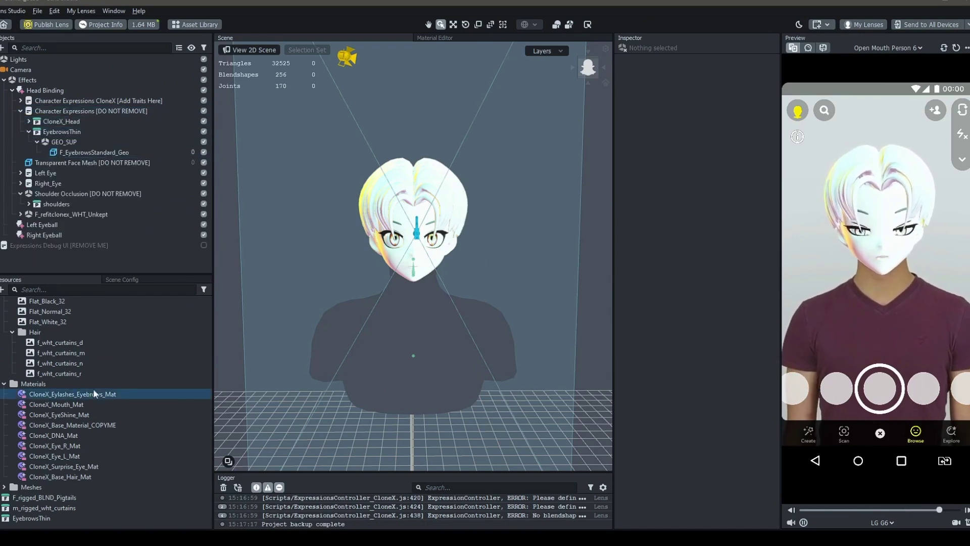
Step: Duplicate CloneX_Base_Material_COPYME and rename the copy CloneX_Base_Brow_Mat
click(105, 425)
right_click(105, 423)
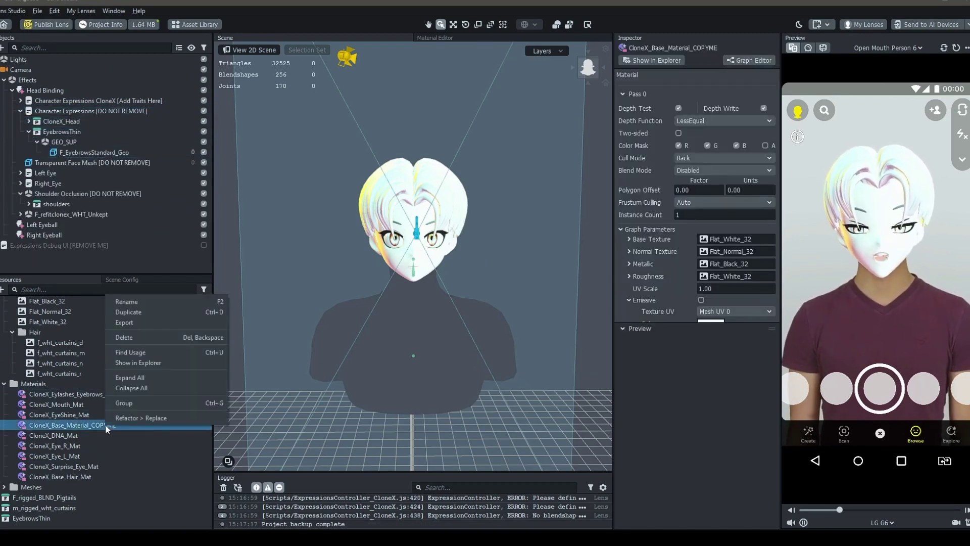
click(130, 312)
drag(121, 477, 66, 476)
text(Brow)
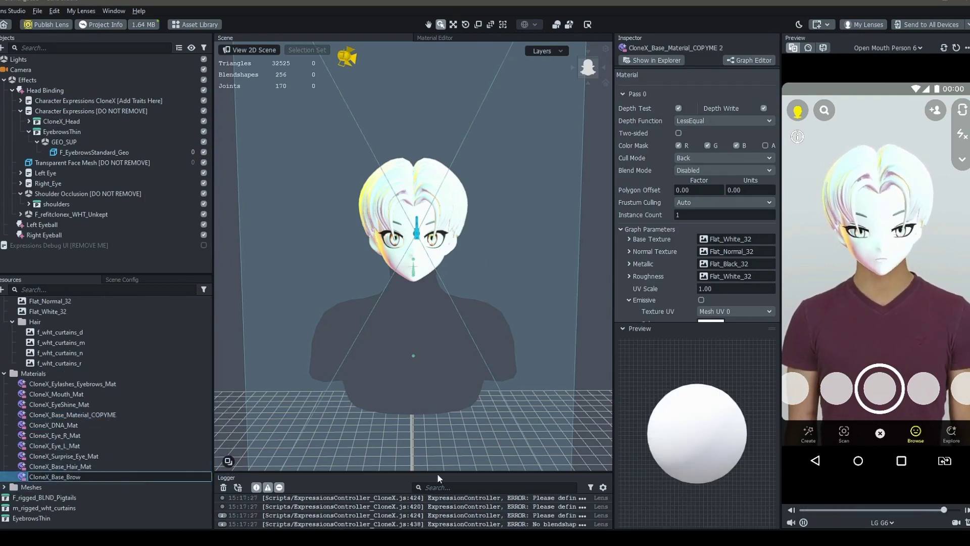
text(_Mat)
key(Return)
Step: Import the four f_angry_eyelashes textures into the Textures folder
scroll(76, 404, up, 5)
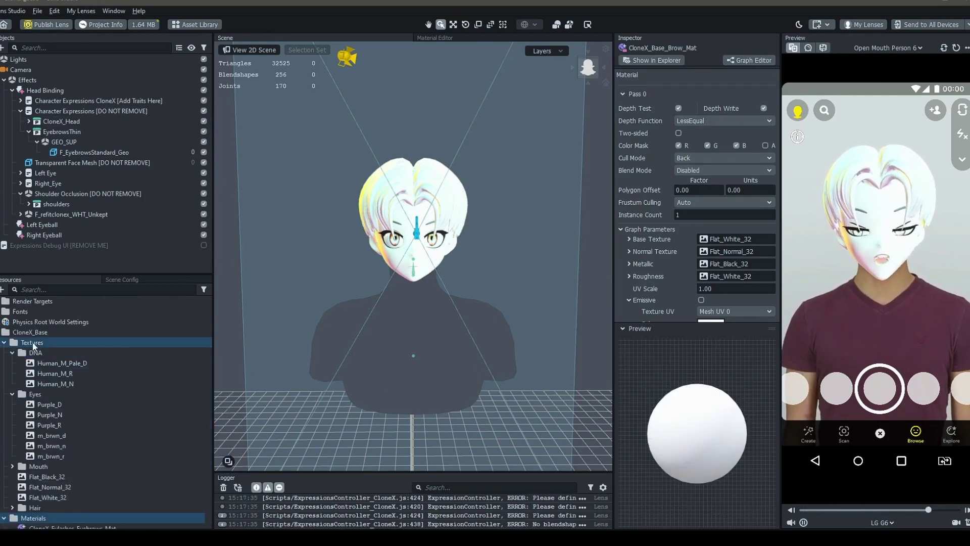
click(34, 346)
key(alt+Tab)
click(662, 306)
shift+click(662, 338)
drag(662, 338, 40, 345)
Step: Group the four eyelash textures into a folder named Brow
right_click(61, 386)
click(96, 470)
right_click(43, 374)
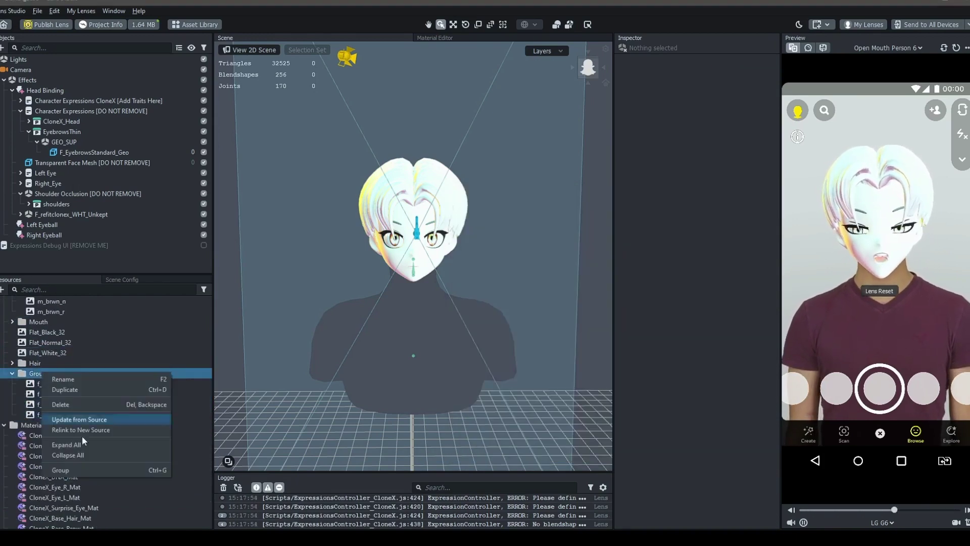
click(74, 381)
Step: Assign the f_angry_eyelashes base, metallic, normal and roughness textures to CloneX_Base_Brow_Mat's slots
click(12, 373)
click(55, 482)
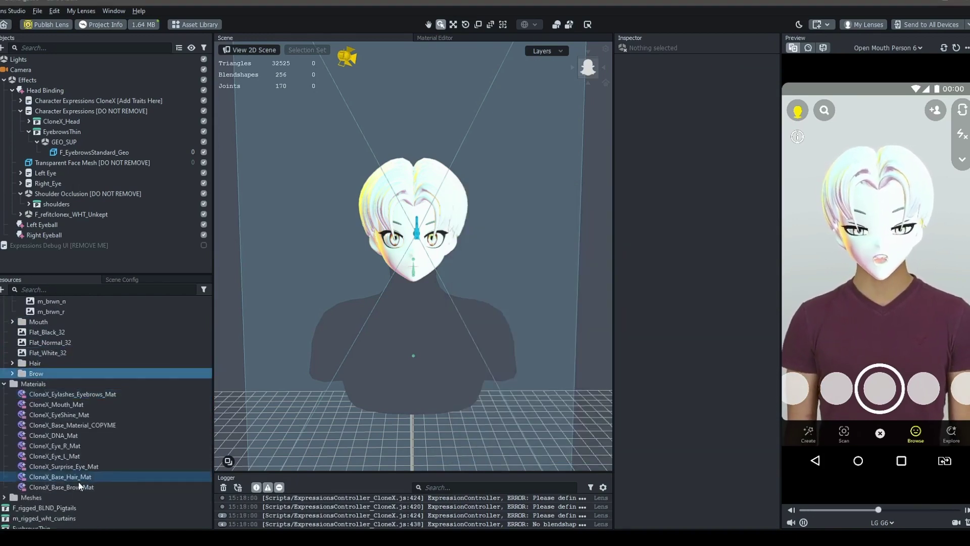
click(12, 373)
drag(60, 383, 707, 266)
drag(60, 405, 737, 275)
scroll(135, 393, up, 6)
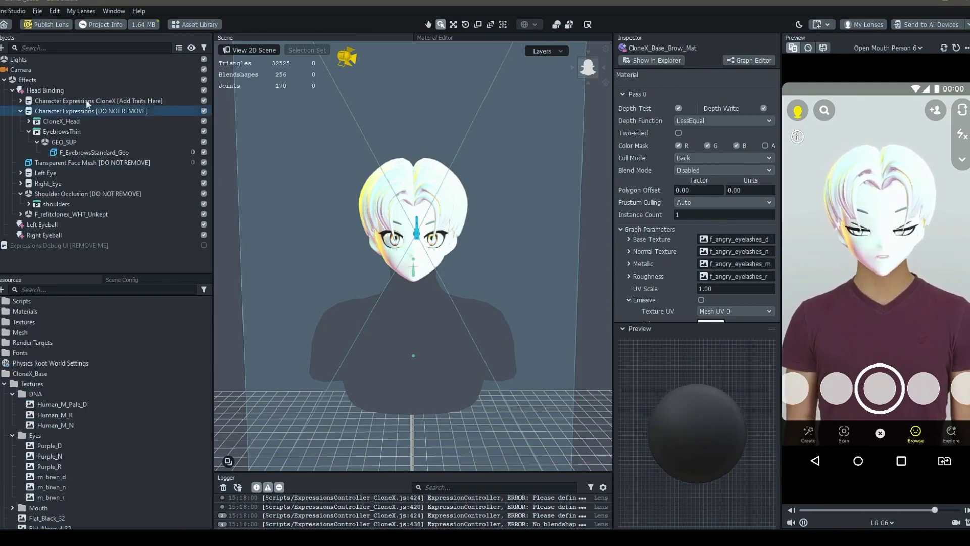
Step: Set F_EyebrowsStandard_Geo's material to CloneX_Base_Brow_Mat from CloneX_Base > Materials
click(101, 152)
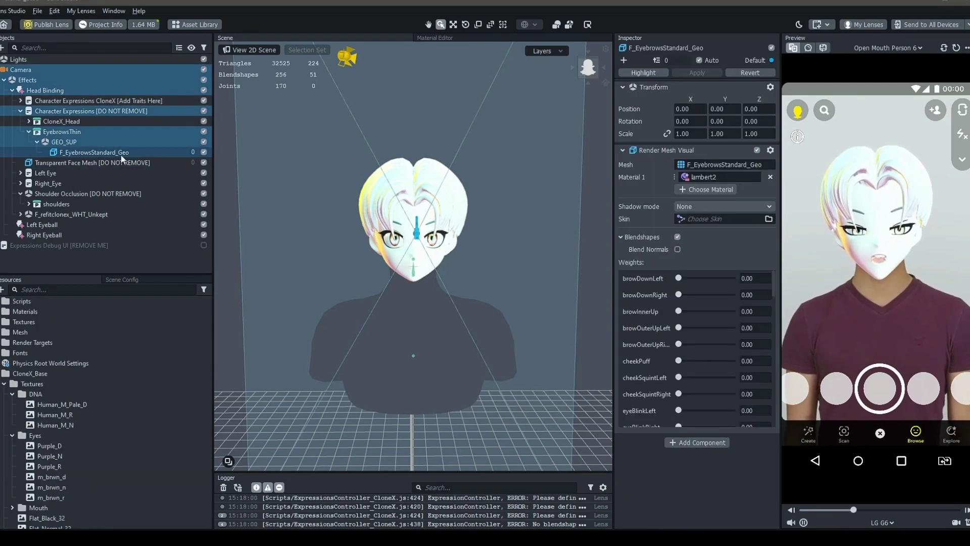
click(690, 177)
click(407, 177)
click(417, 187)
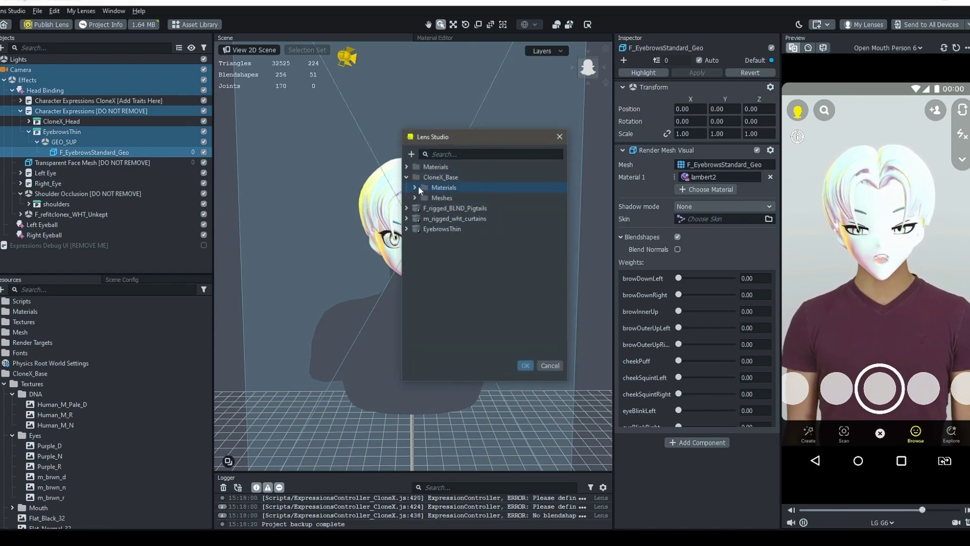
click(418, 186)
double_click(481, 332)
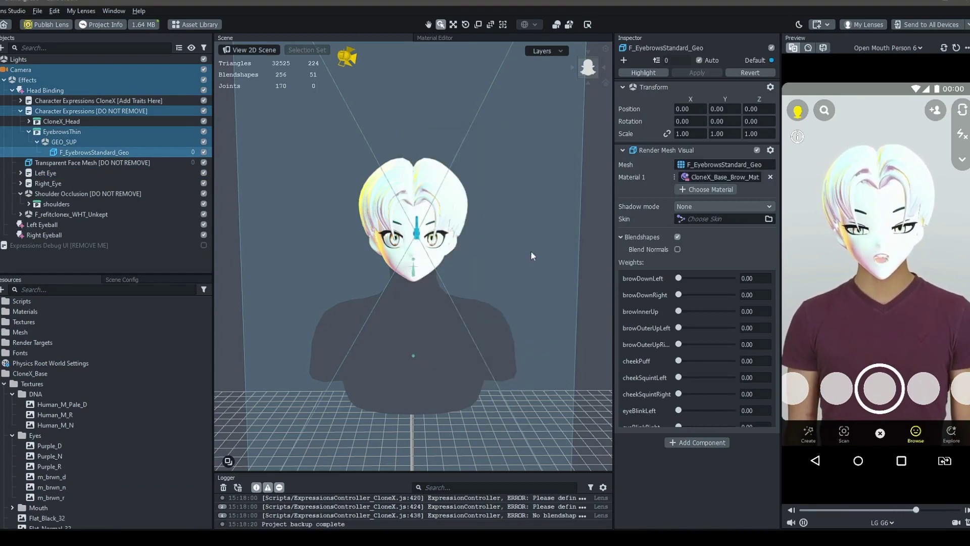
Step: Add the m_rigged_wht_curtains hair to the scene and nest it in the head hierarchy
click(605, 316)
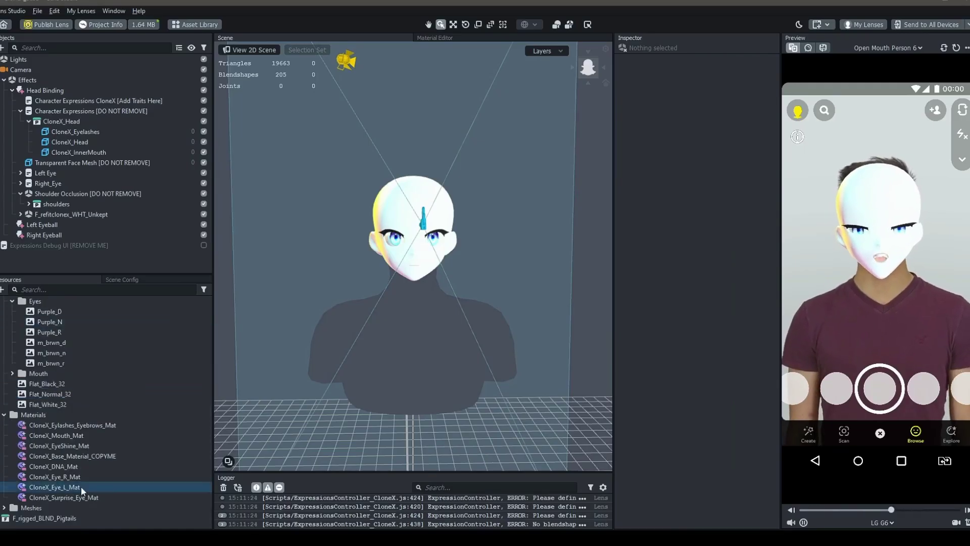
drag(44, 517, 135, 126)
drag(76, 255, 101, 101)
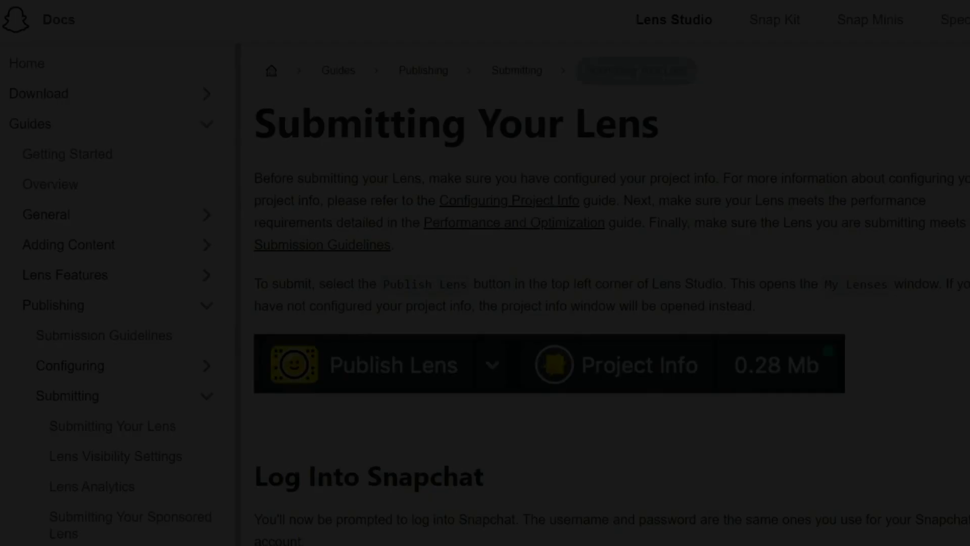
Step: Scroll through the Submitting Your Lens guide to its New Lens and Update Your Lens sections
scroll(606, 293, down, 10)
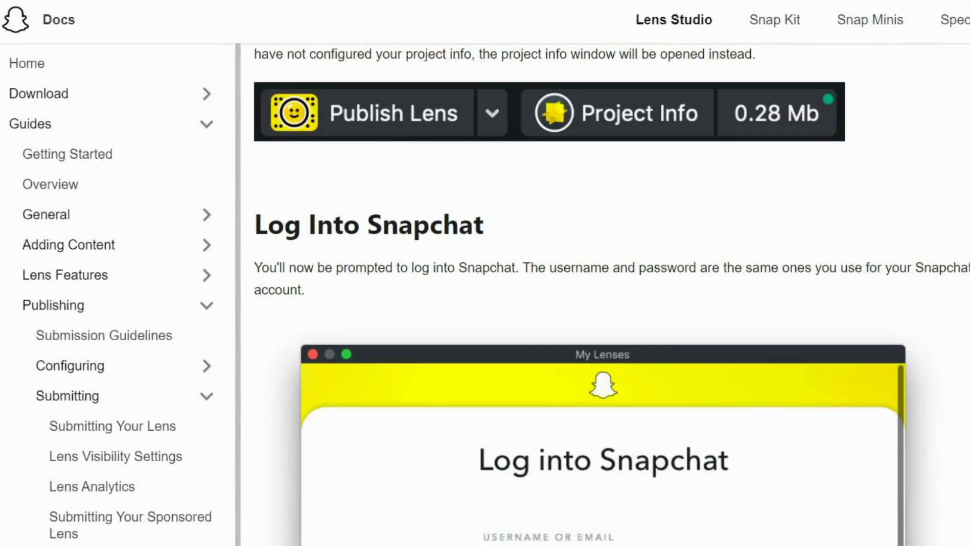
scroll(606, 293, down, 20)
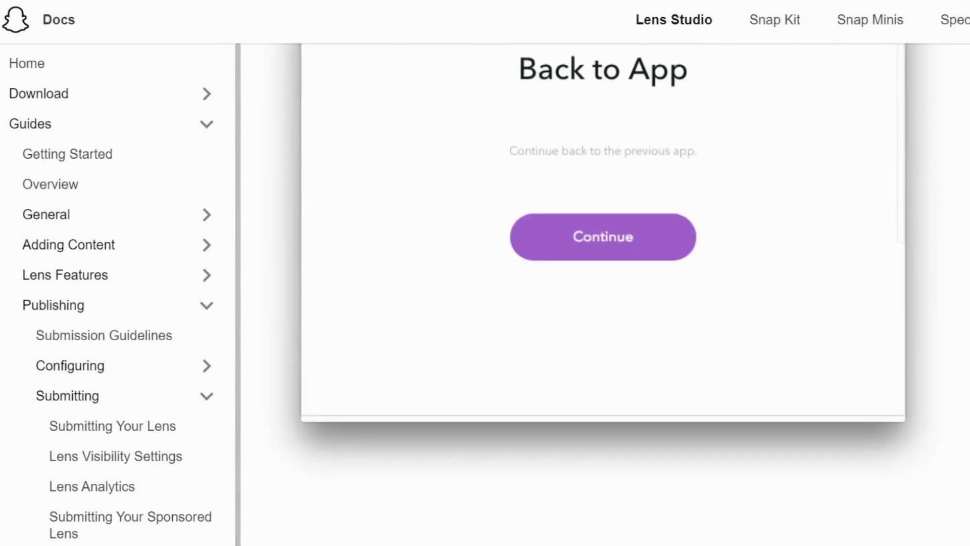
scroll(606, 293, down, 20)
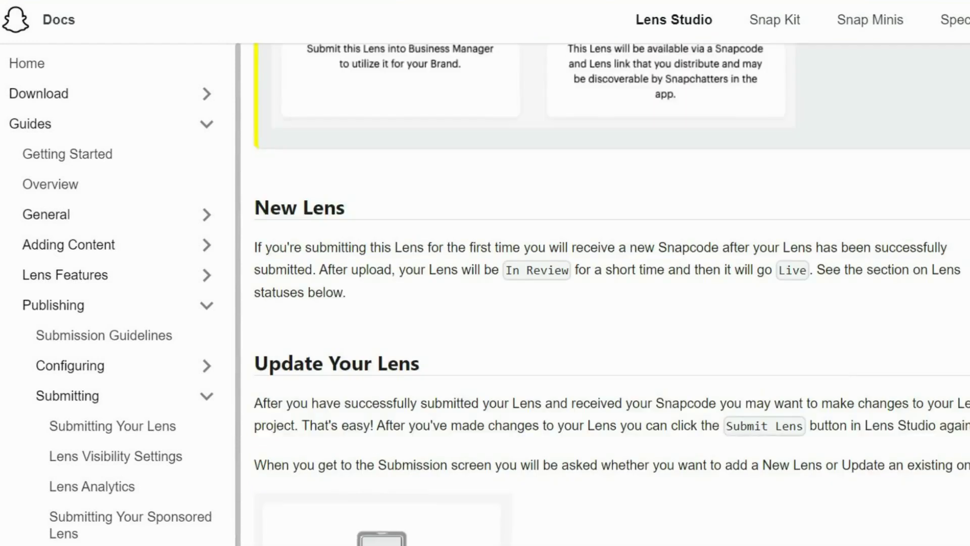